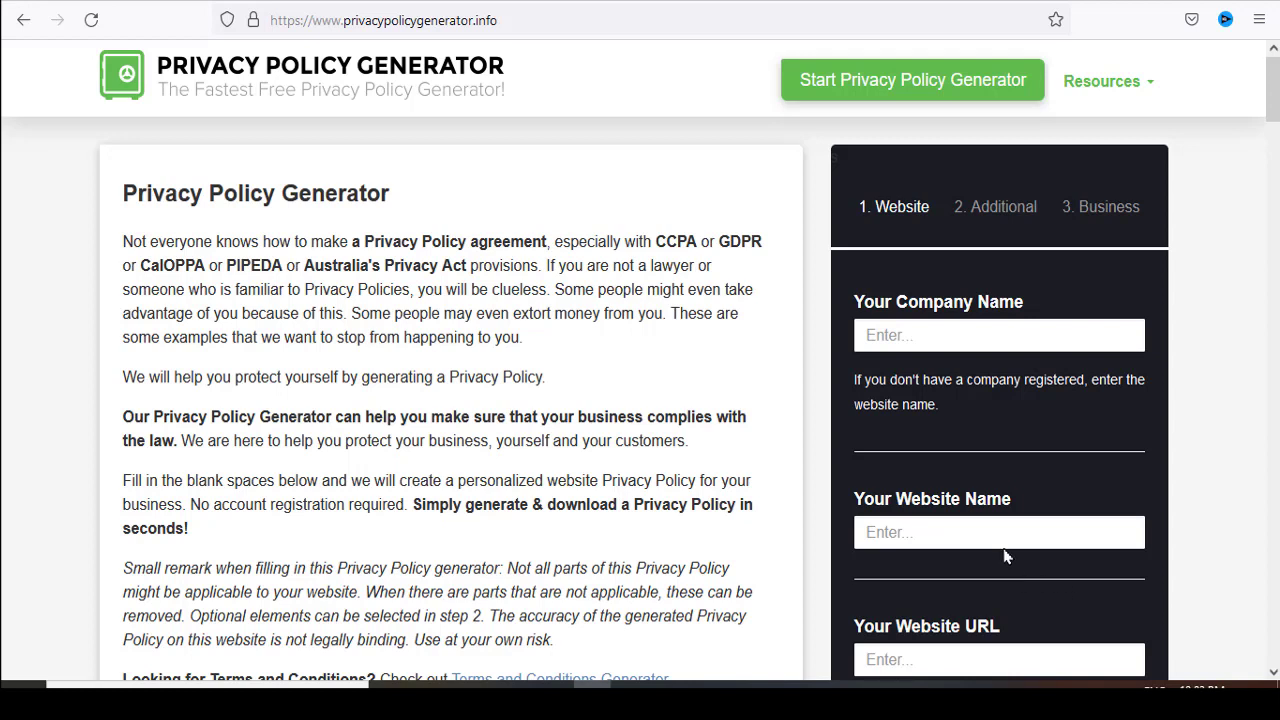
# - Enter OBAK24 as the company name in the privacy policy form
pyautogui.doubleClick(980, 510)
pyautogui.click(1184, 471)
pyautogui.click(912, 336)
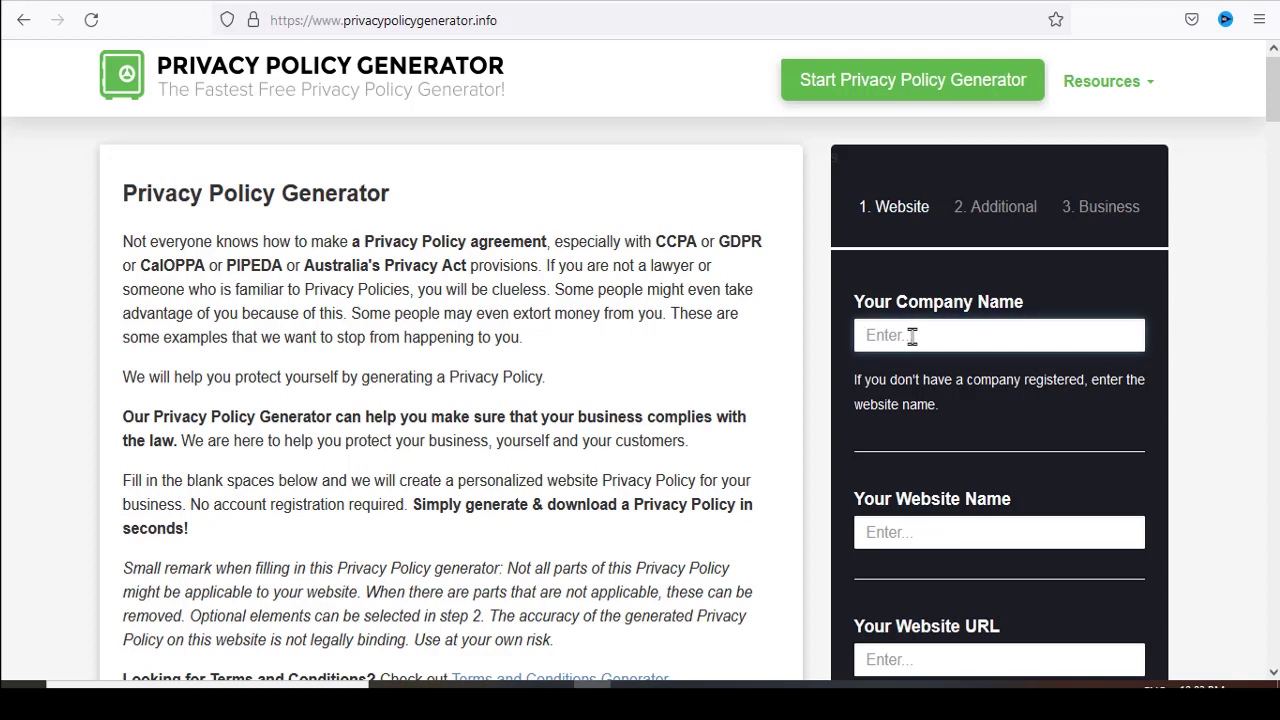
pyautogui.doubleClick(899, 379)
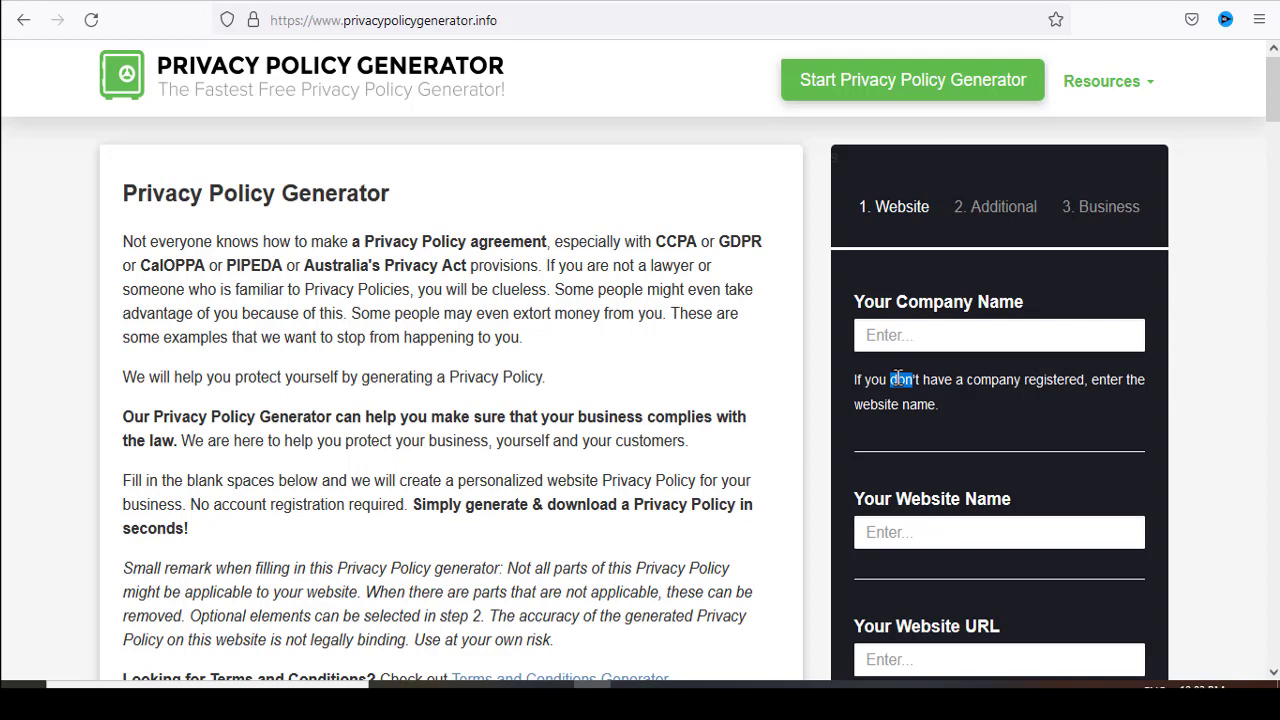
pyautogui.click(903, 335)
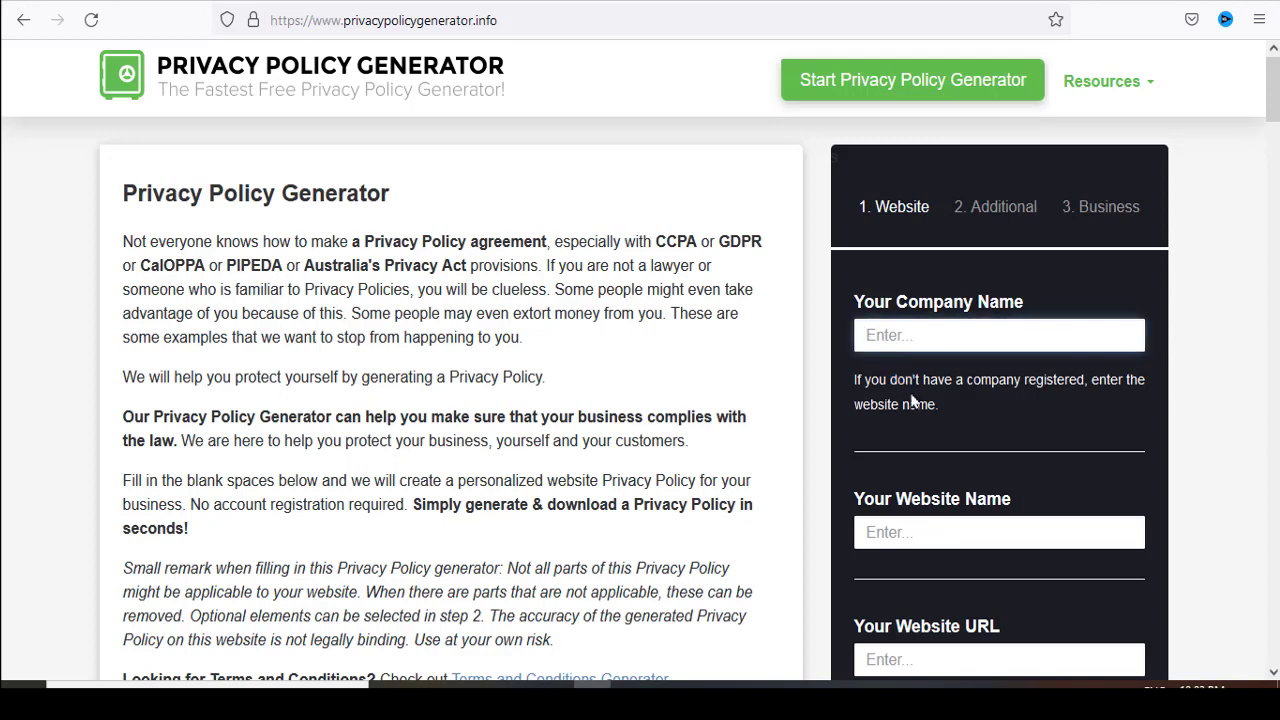
pyautogui.write('OBAK24')
pyautogui.scroll(-1, 995, 430)
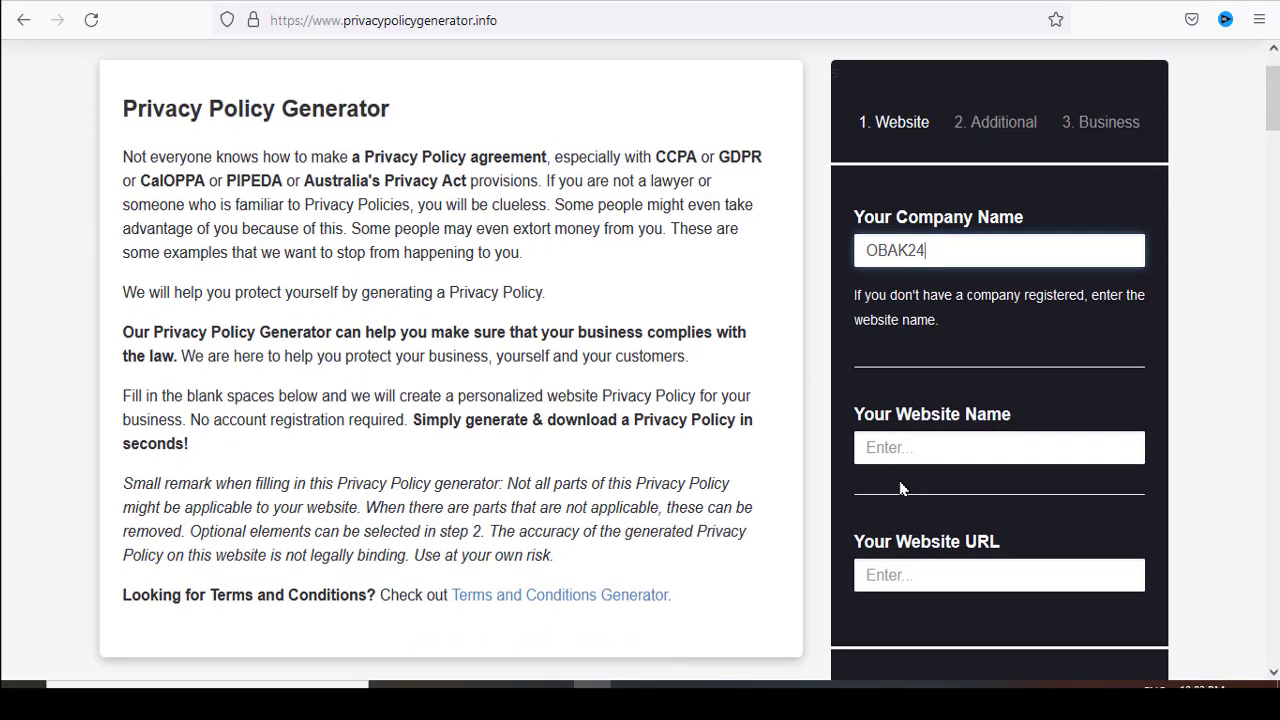
pyautogui.moveTo(938, 249); pyautogui.dragTo(829, 246)
pyautogui.click(829, 246)
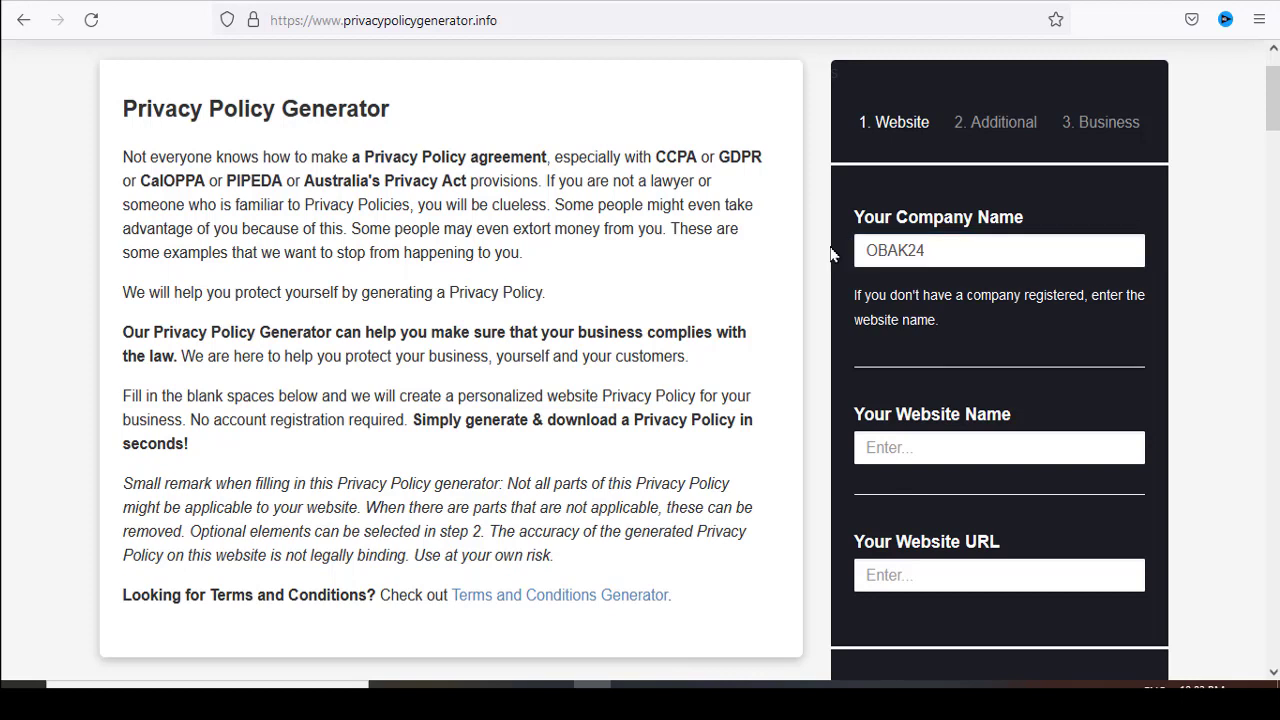
pyautogui.click(911, 452)
pyautogui.write('Privacy Policy')
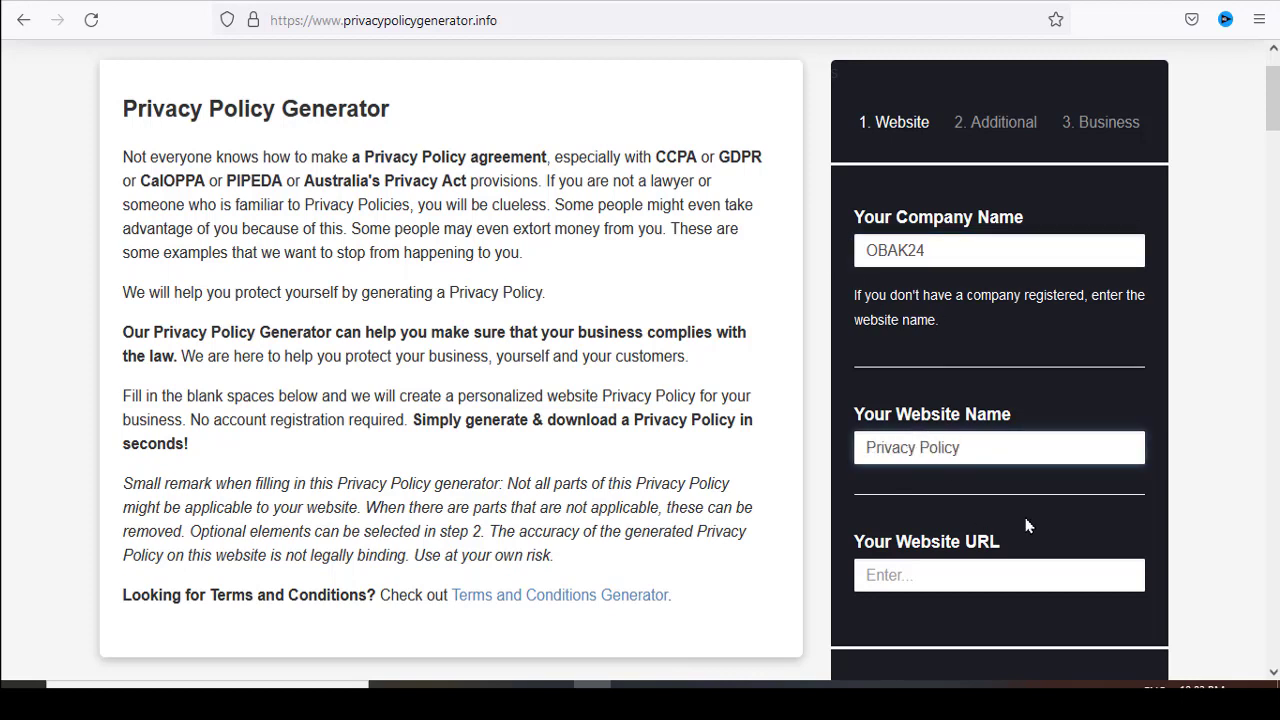
pyautogui.moveTo(962, 447); pyautogui.dragTo(817, 448)
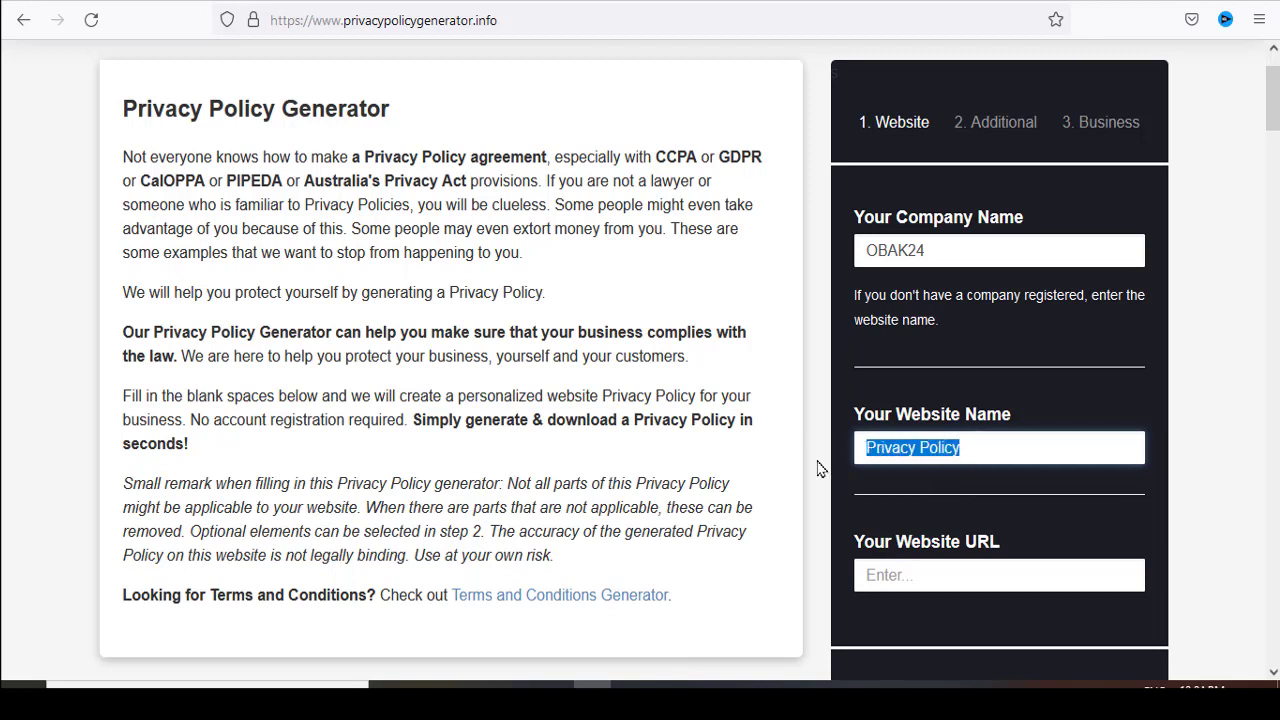
pyautogui.press('BackSpace')
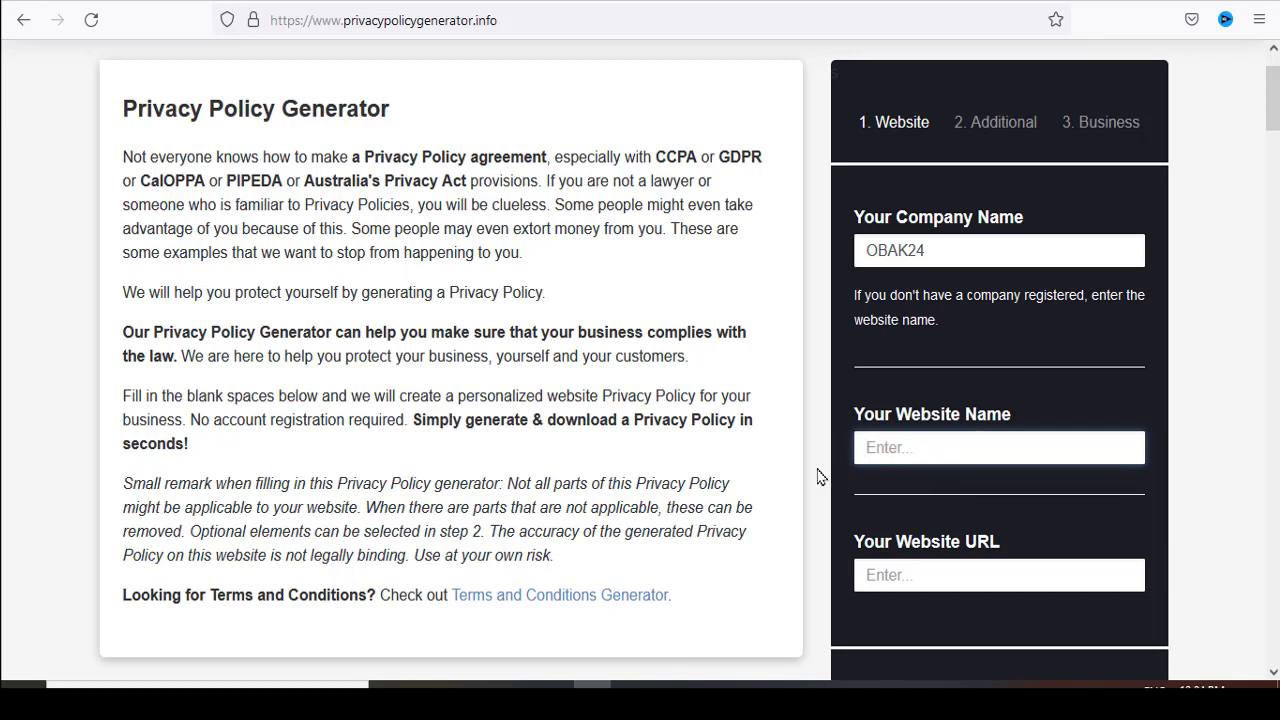
# - Set the website name to OBAK24
pyautogui.write('OBAK24')
# - Switch to the Chrome window and copy the web address of the open obak24.com site
pyautogui.scroll(-1, 965, 530)
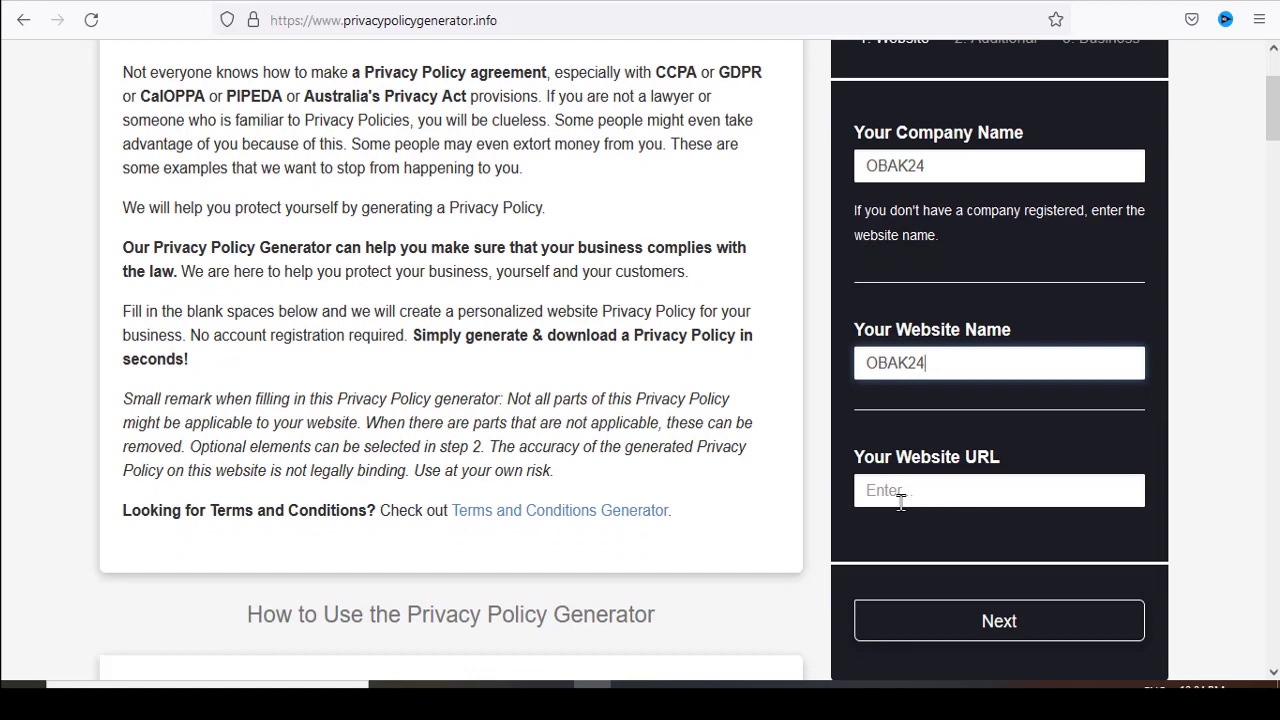
pyautogui.click(781, 684)
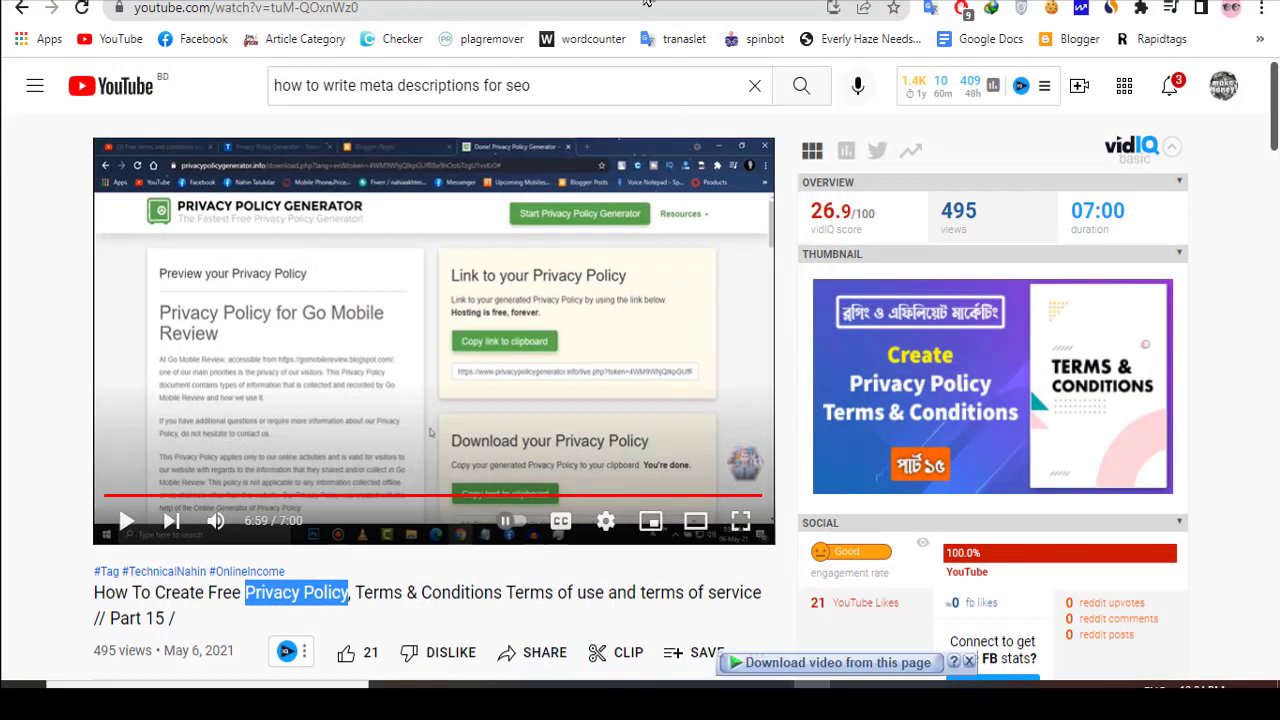
pyautogui.click(643, 0)
pyautogui.rightClick(195, 6)
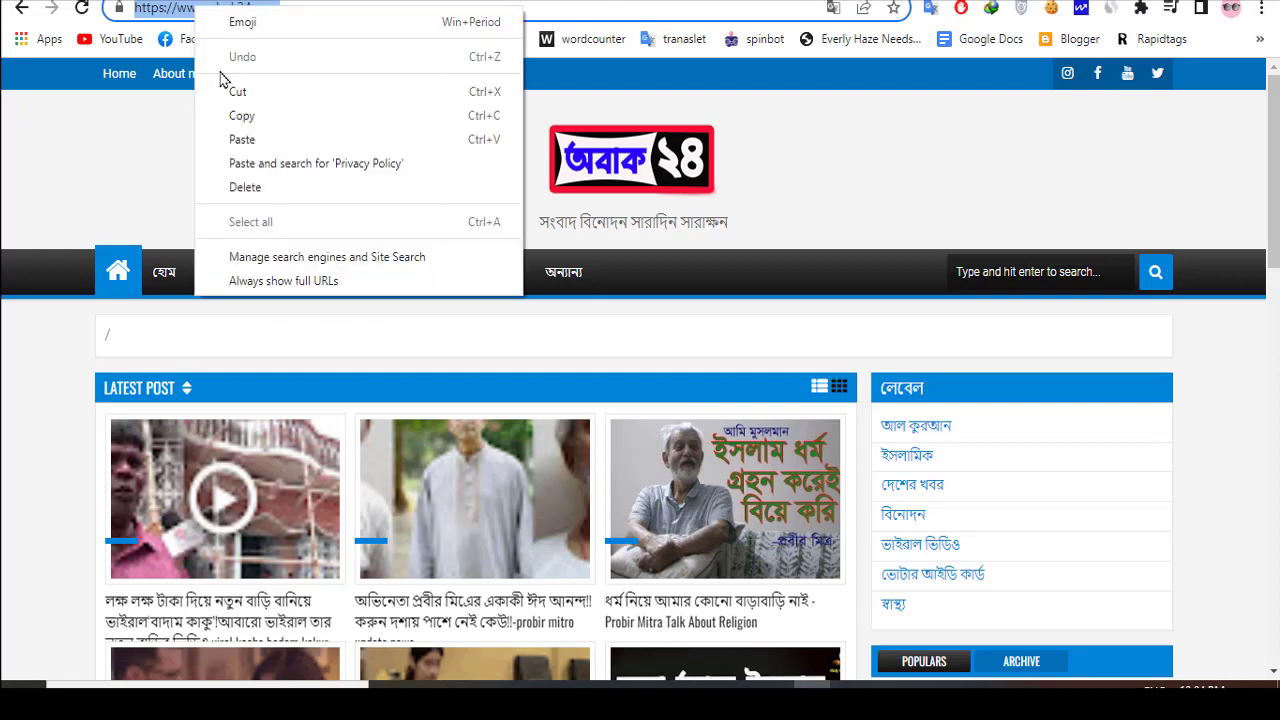
pyautogui.click(245, 116)
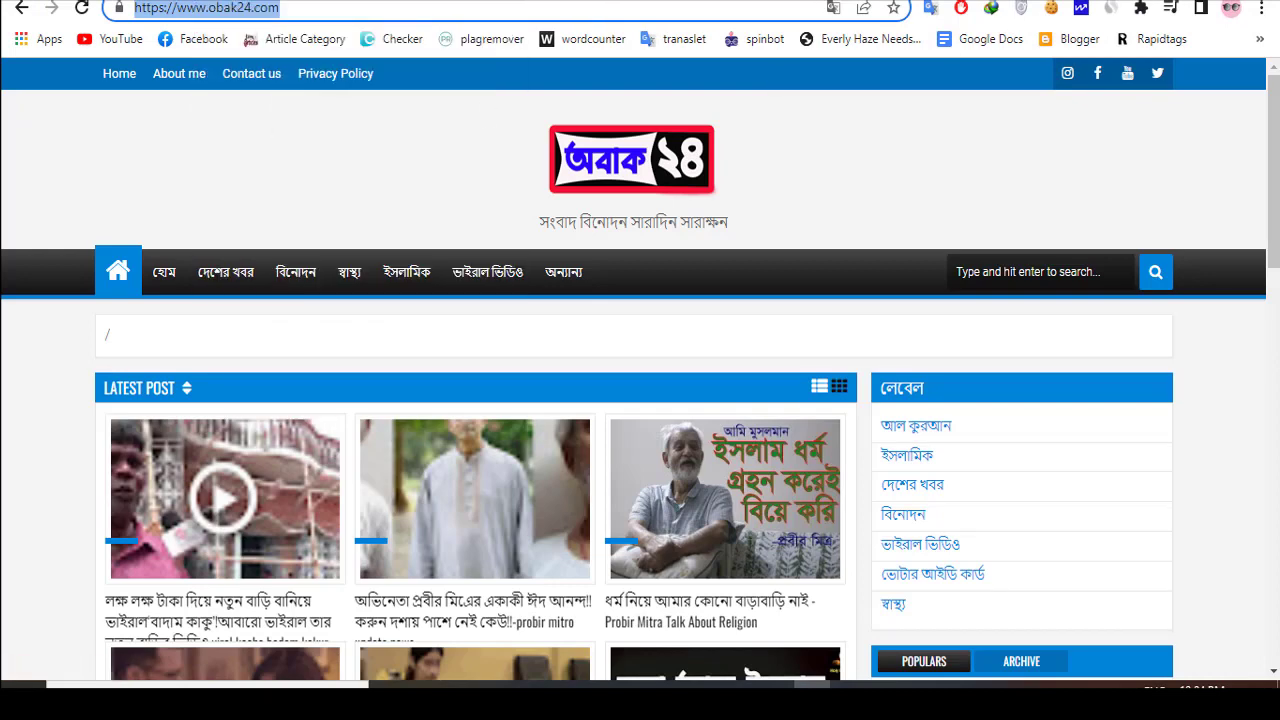
pyautogui.hotkey('alt', 'Tab')
pyautogui.click(897, 487)
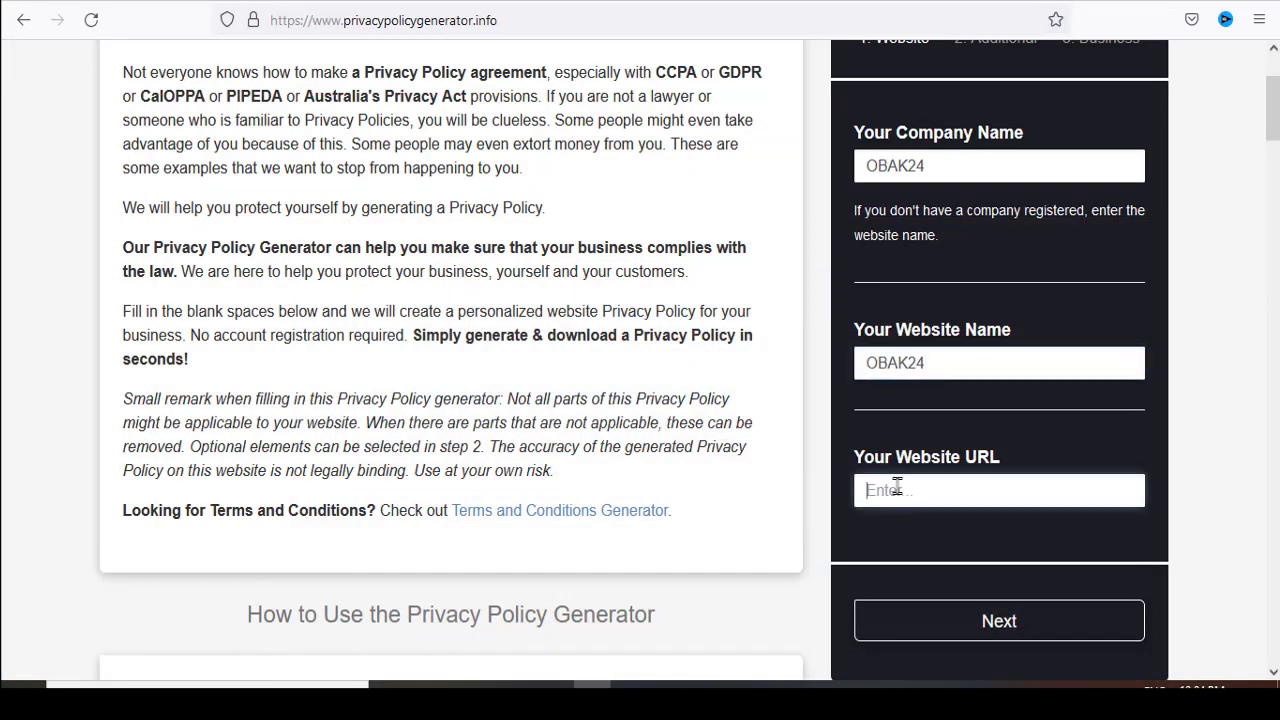
pyautogui.hotkey('ctrl', 'v')
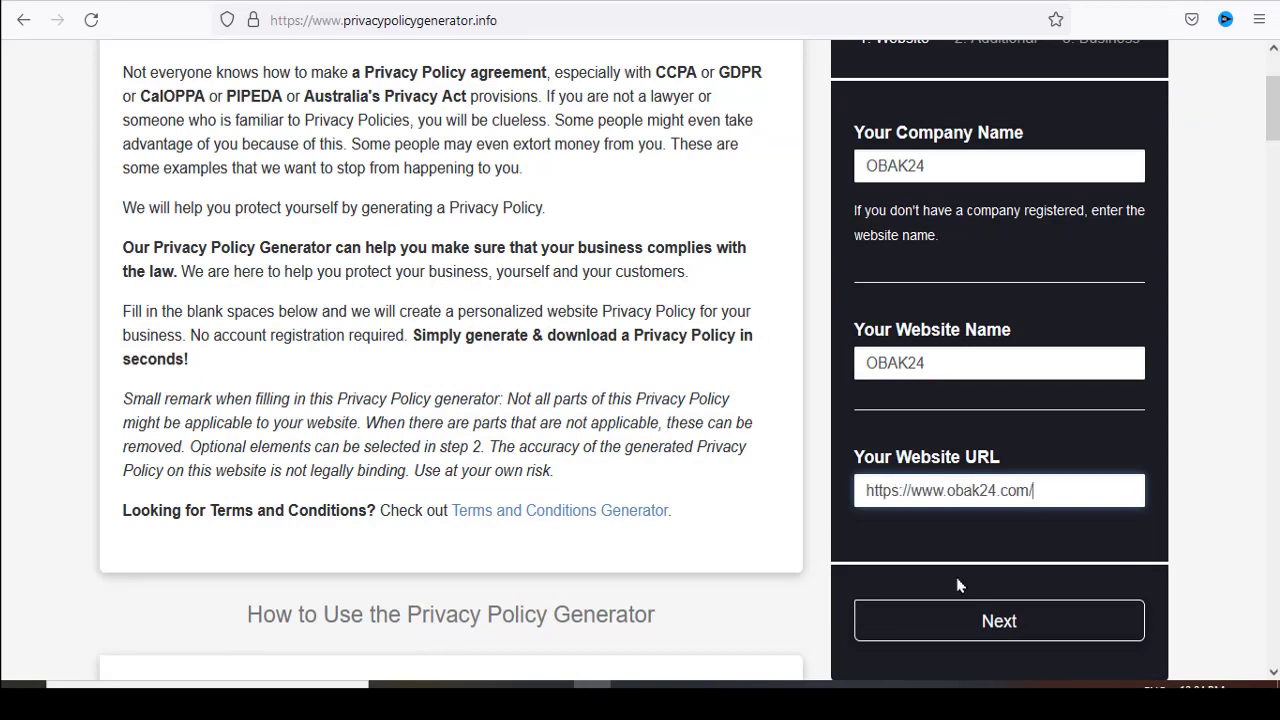
pyautogui.click(987, 627)
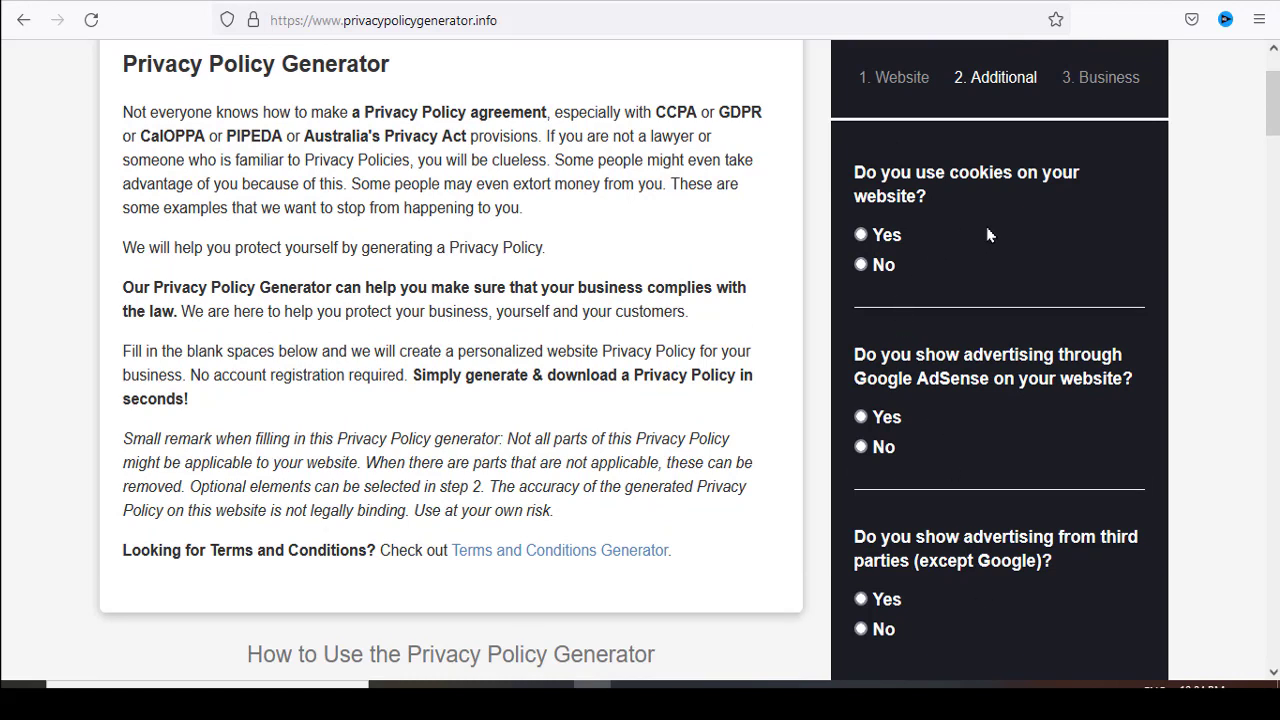
# - Answer Yes to using cookies, Google AdSense advertising and third-party advertising, and continue to the Business section
pyautogui.click(866, 236)
pyautogui.click(861, 417)
pyautogui.scroll(-1, 962, 592)
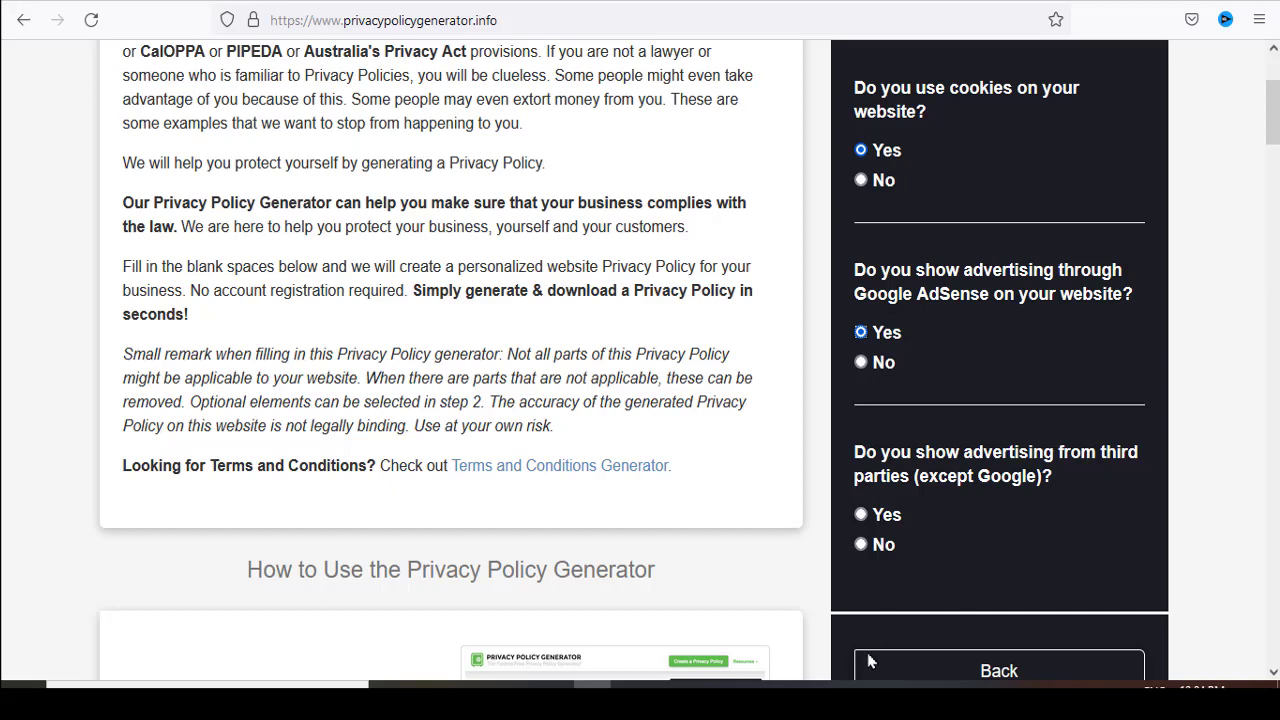
pyautogui.click(860, 514)
pyautogui.scroll(-2, 1006, 537)
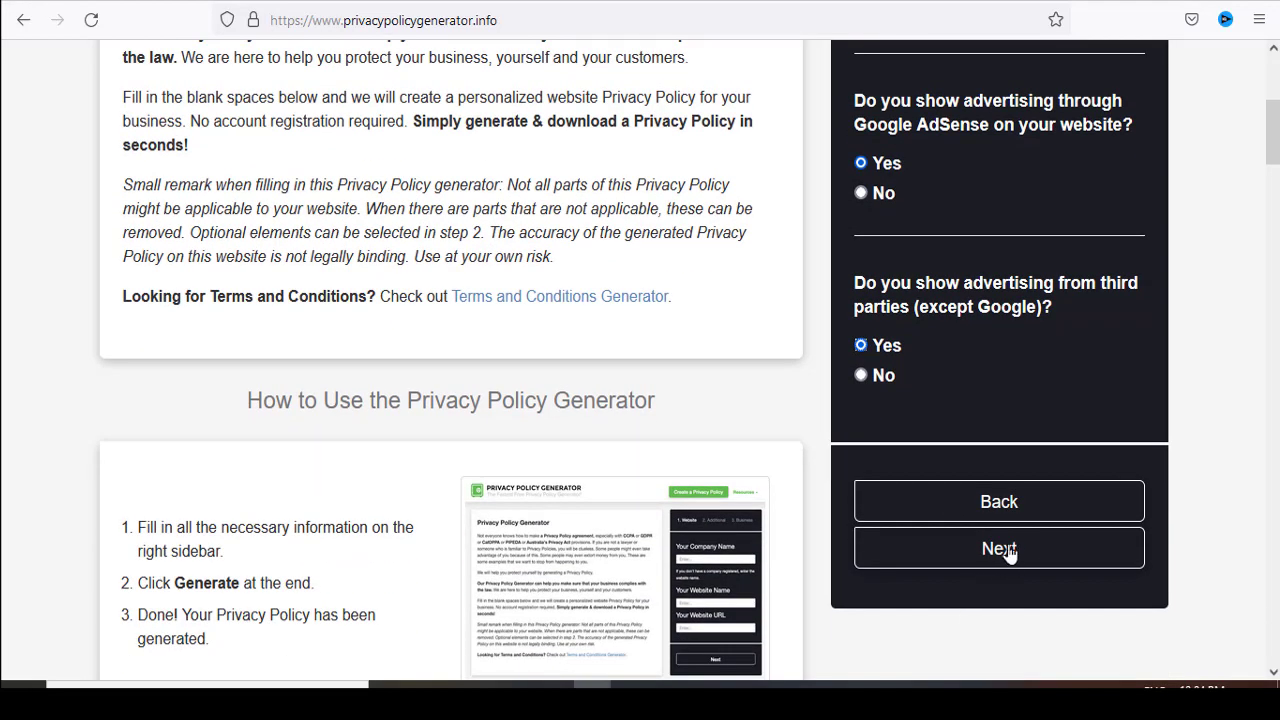
pyautogui.click(1018, 550)
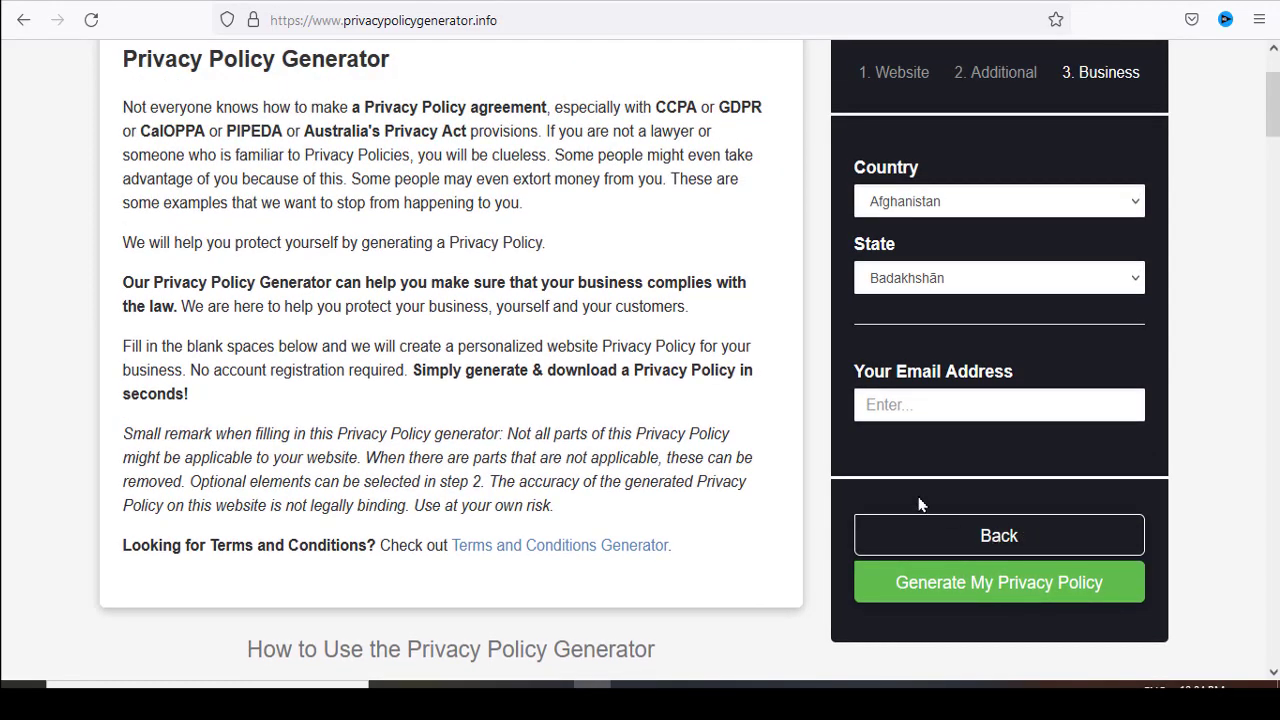
# - Set the business country to Bangladesh
pyautogui.click(962, 206)
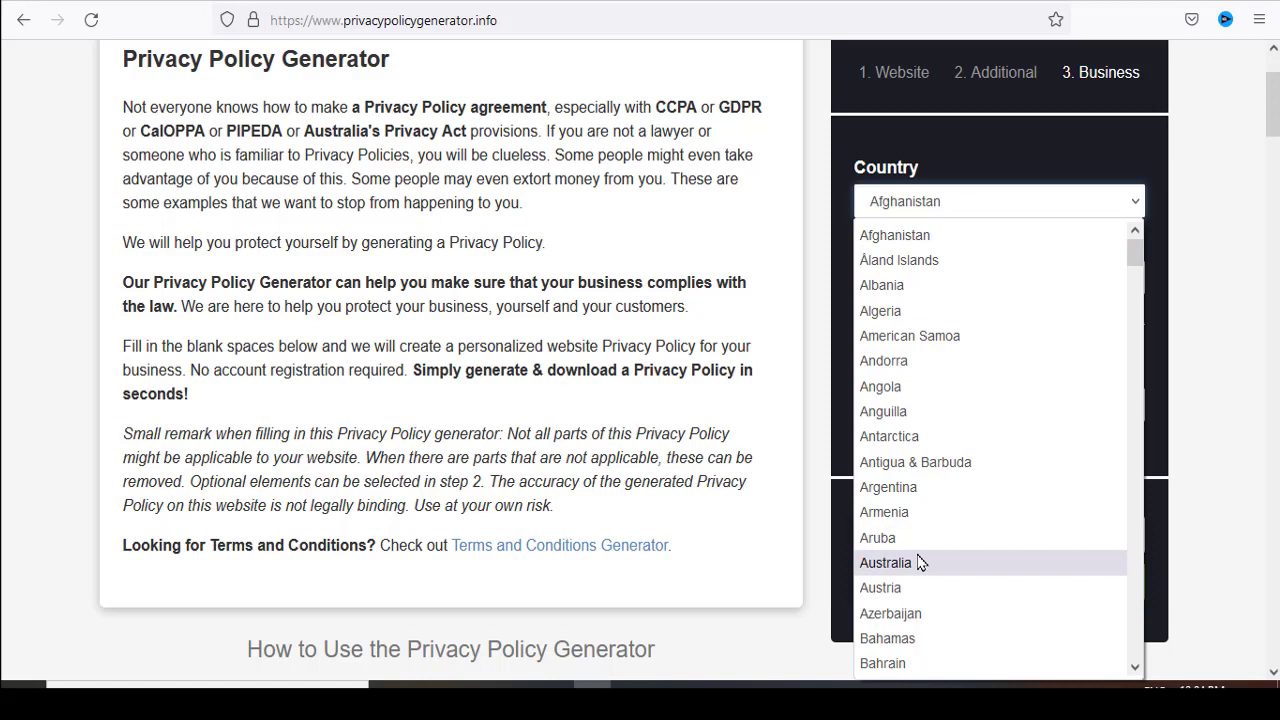
pyautogui.scroll(-2, 936, 645)
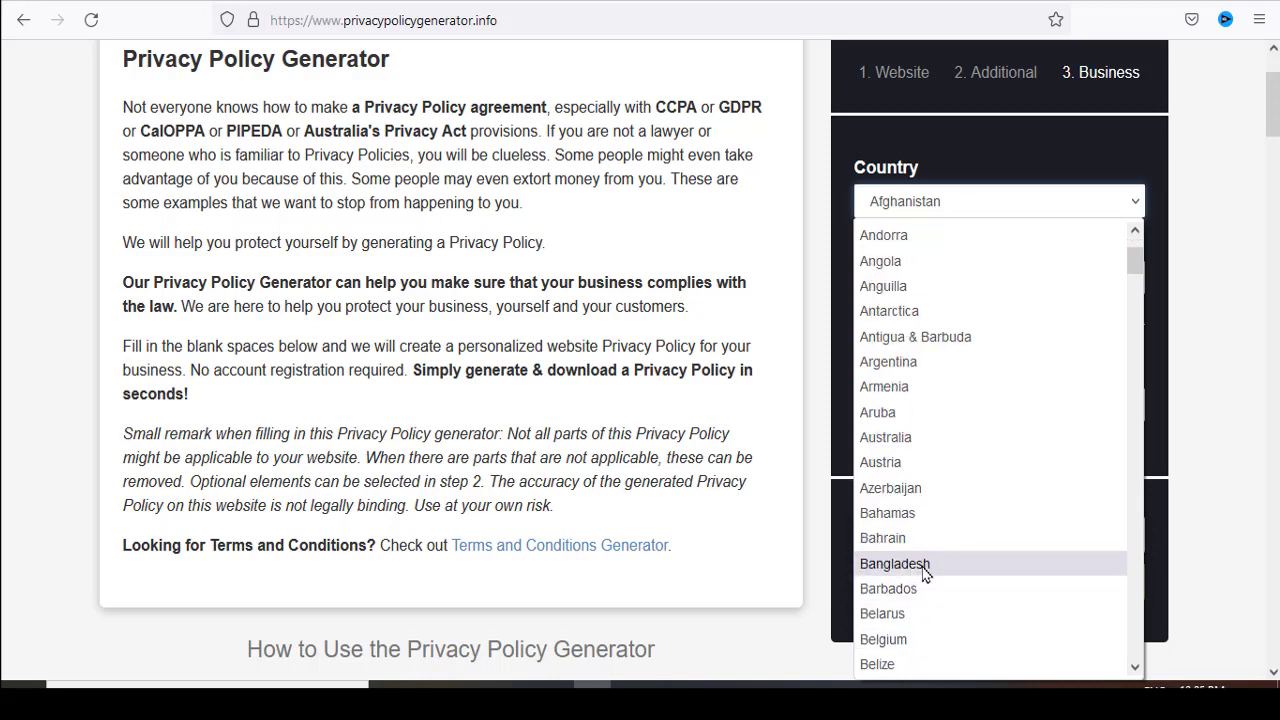
pyautogui.click(924, 572)
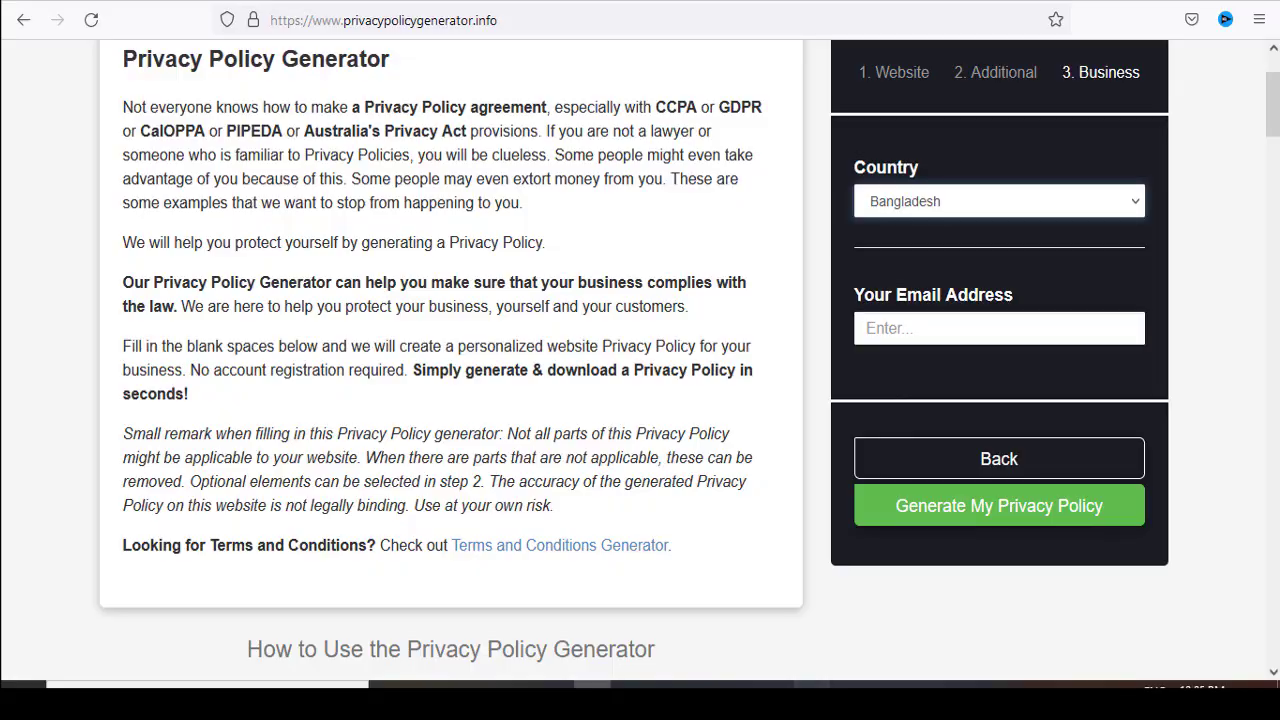
# - Switch to the Google page in Chrome and copy the signed-in account's e-mail address from the account details
pyautogui.click(812, 700)
pyautogui.click(978, 1)
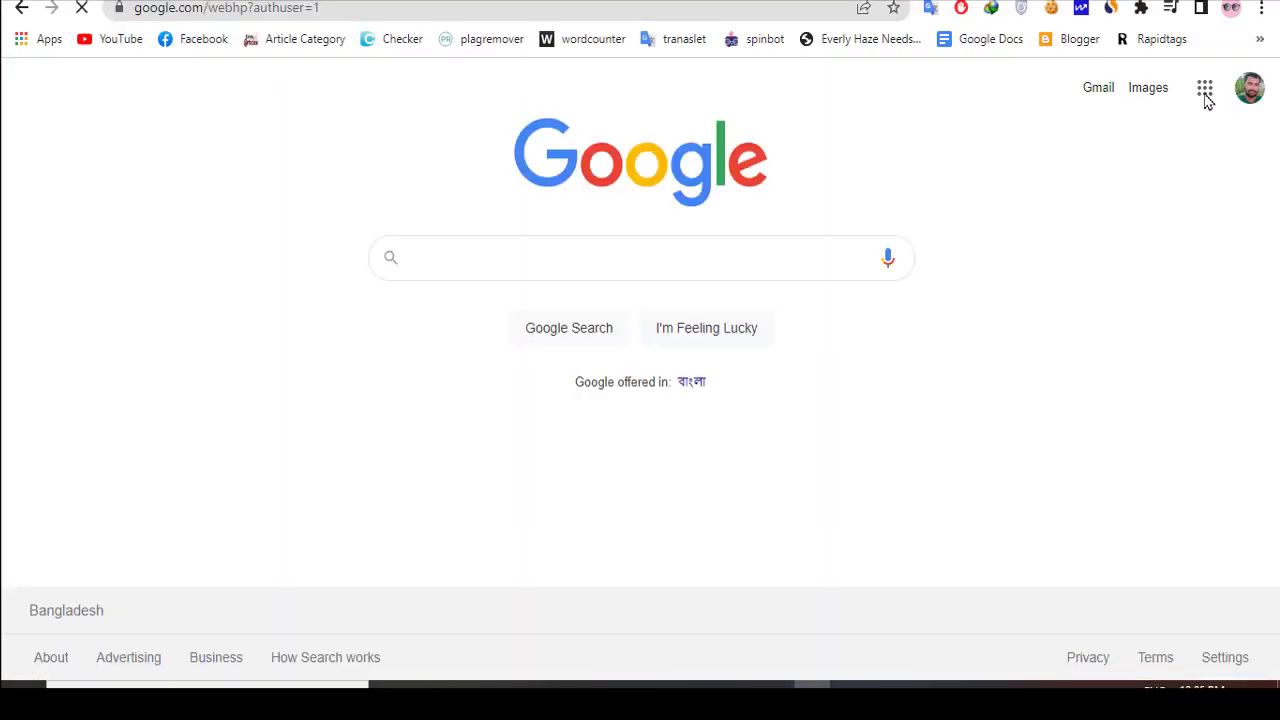
pyautogui.click(1243, 98)
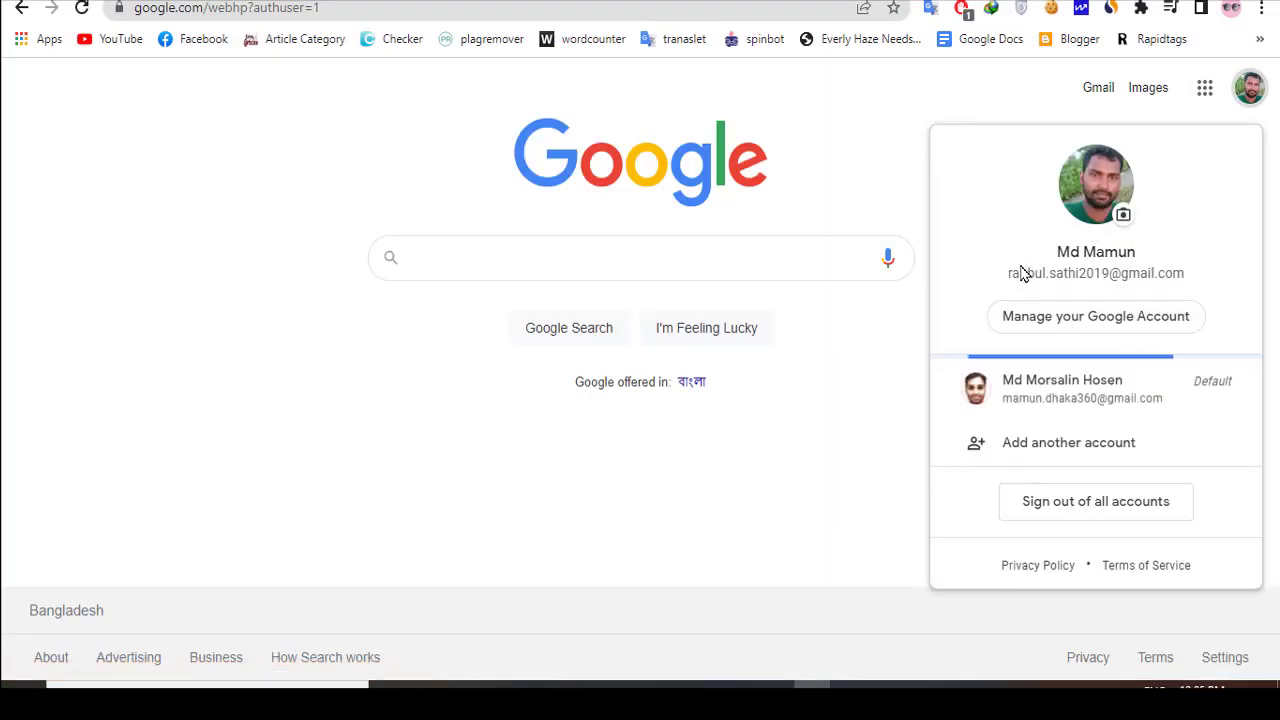
pyautogui.moveTo(1008, 273); pyautogui.dragTo(1211, 283)
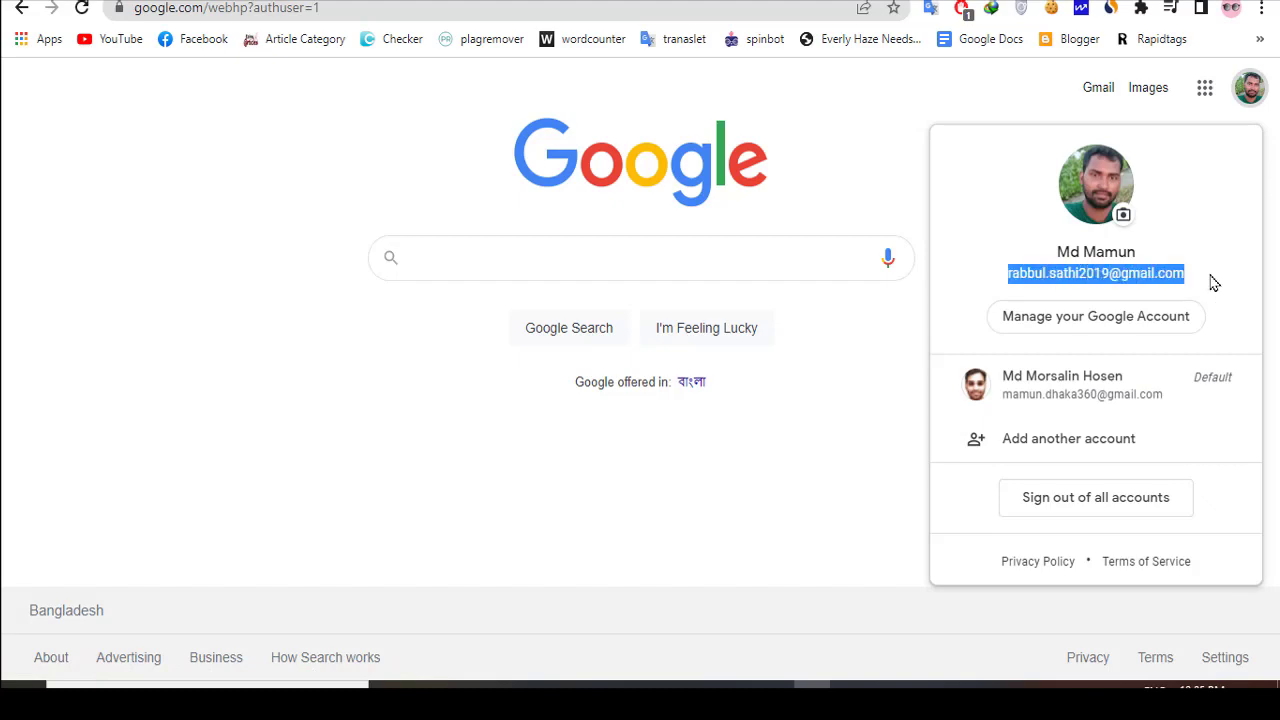
pyautogui.rightClick(1114, 280)
pyautogui.click(1006, 294)
# - Return to the form in Firefox, paste the contact e-mail address and generate the privacy policy
pyautogui.hotkey('alt', 'Tab')
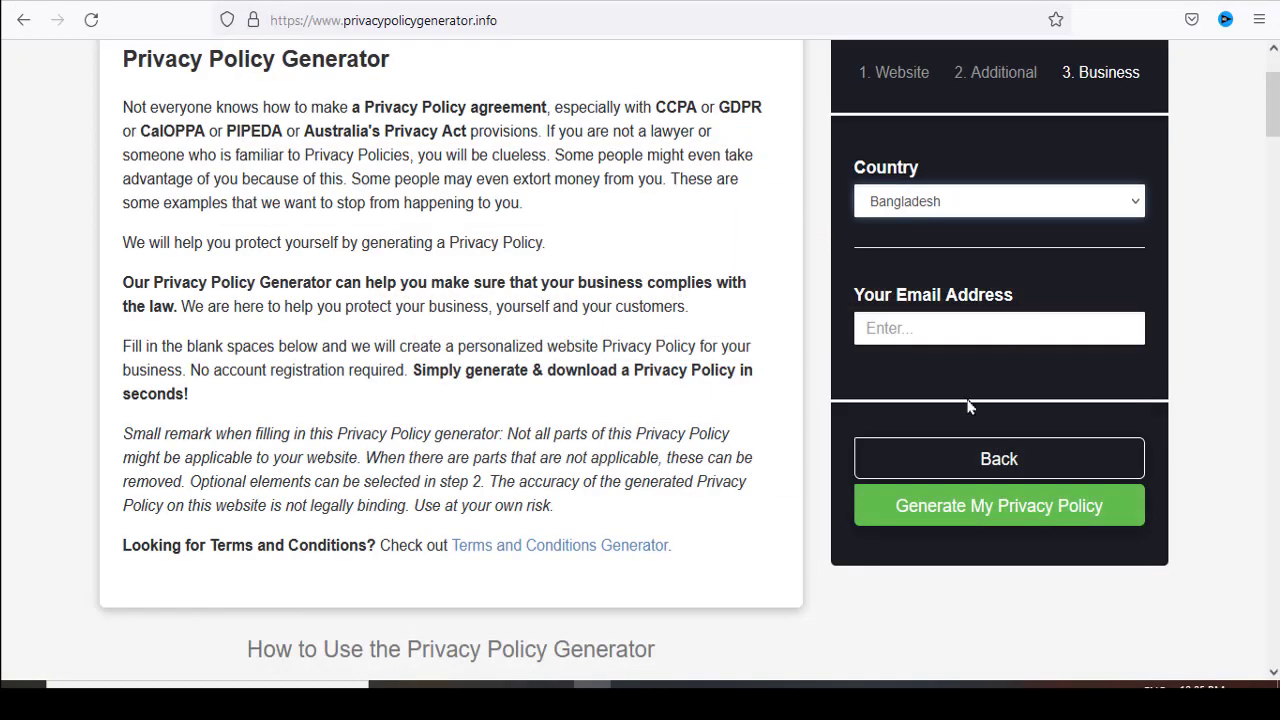
pyautogui.click(904, 318)
pyautogui.rightClick(906, 320)
pyautogui.click(952, 458)
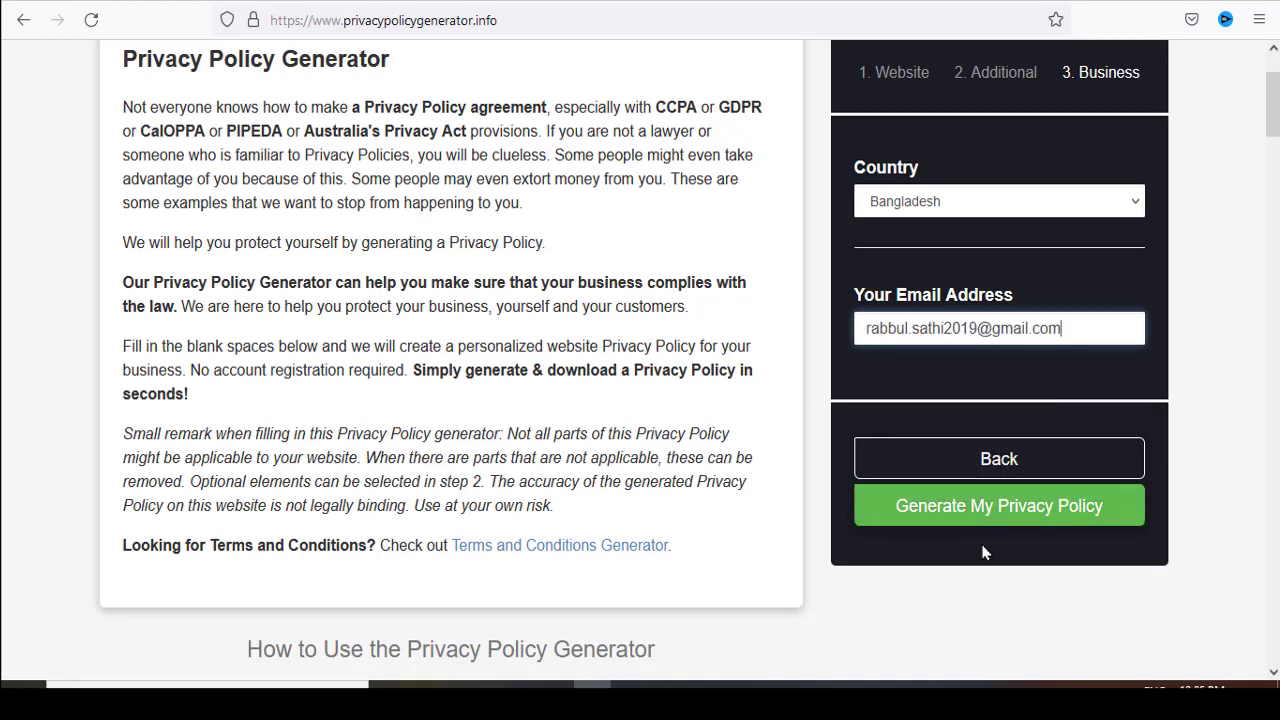
pyautogui.click(1017, 518)
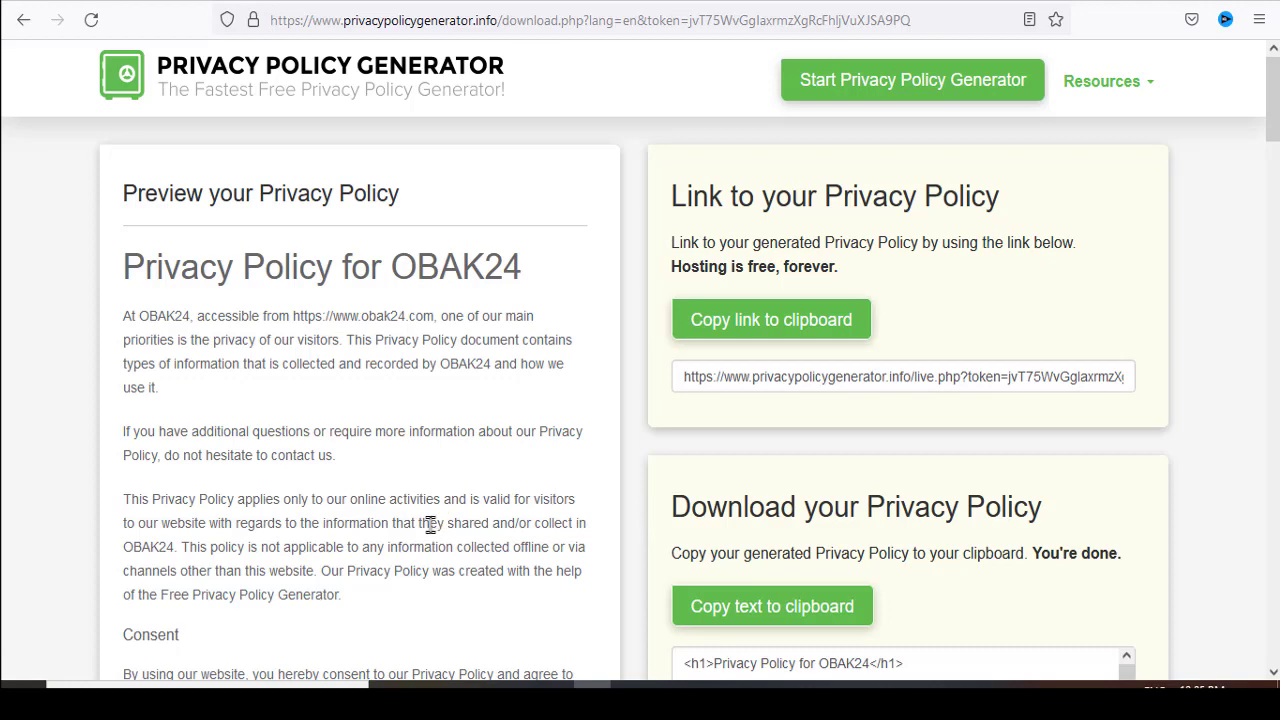
# - Look over the generated privacy policy, copy its text to the clipboard and dismiss the download manager's offer to download the links
pyautogui.scroll(-3, 430, 524)
pyautogui.scroll(-3, 423, 517)
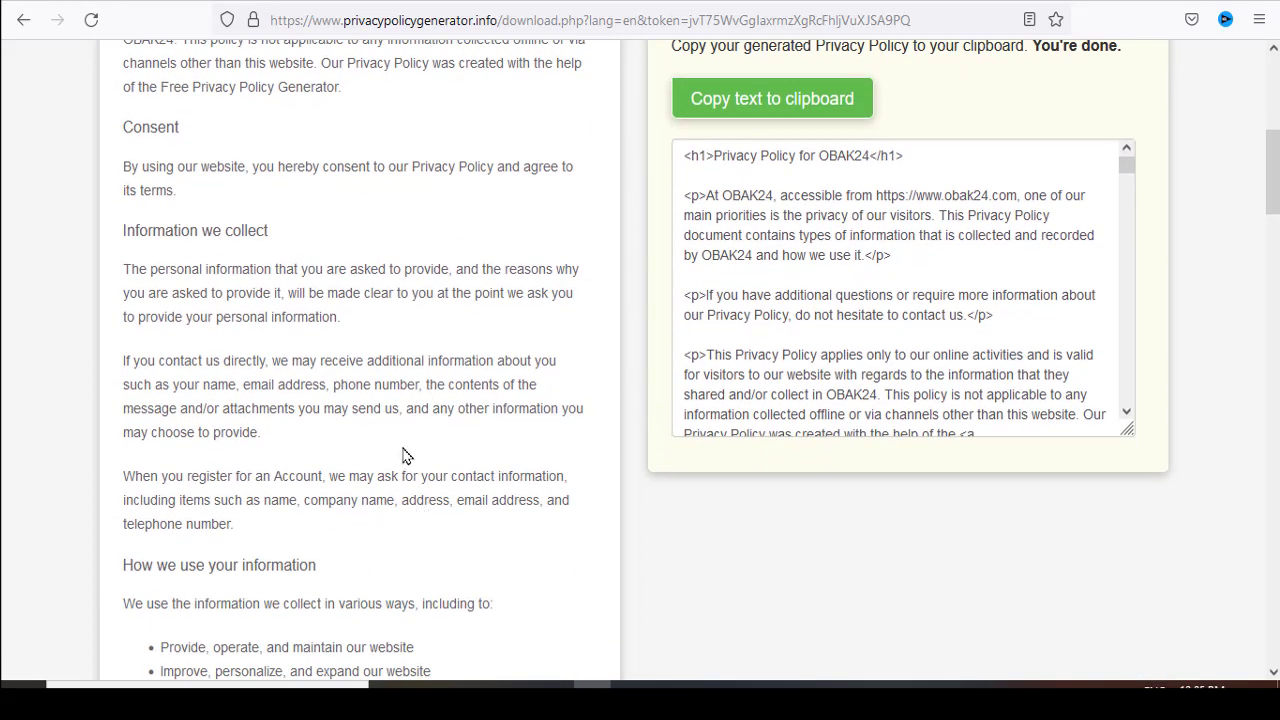
pyautogui.scroll(3, 405, 456)
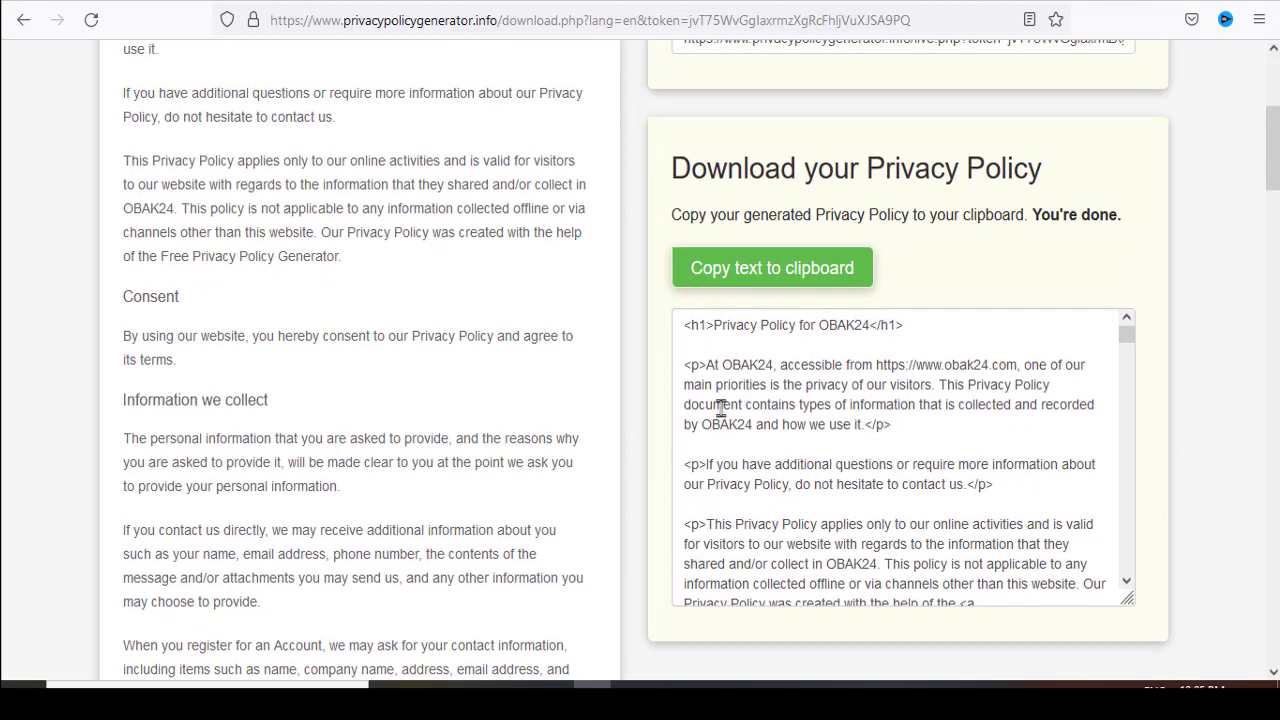
pyautogui.click(765, 272)
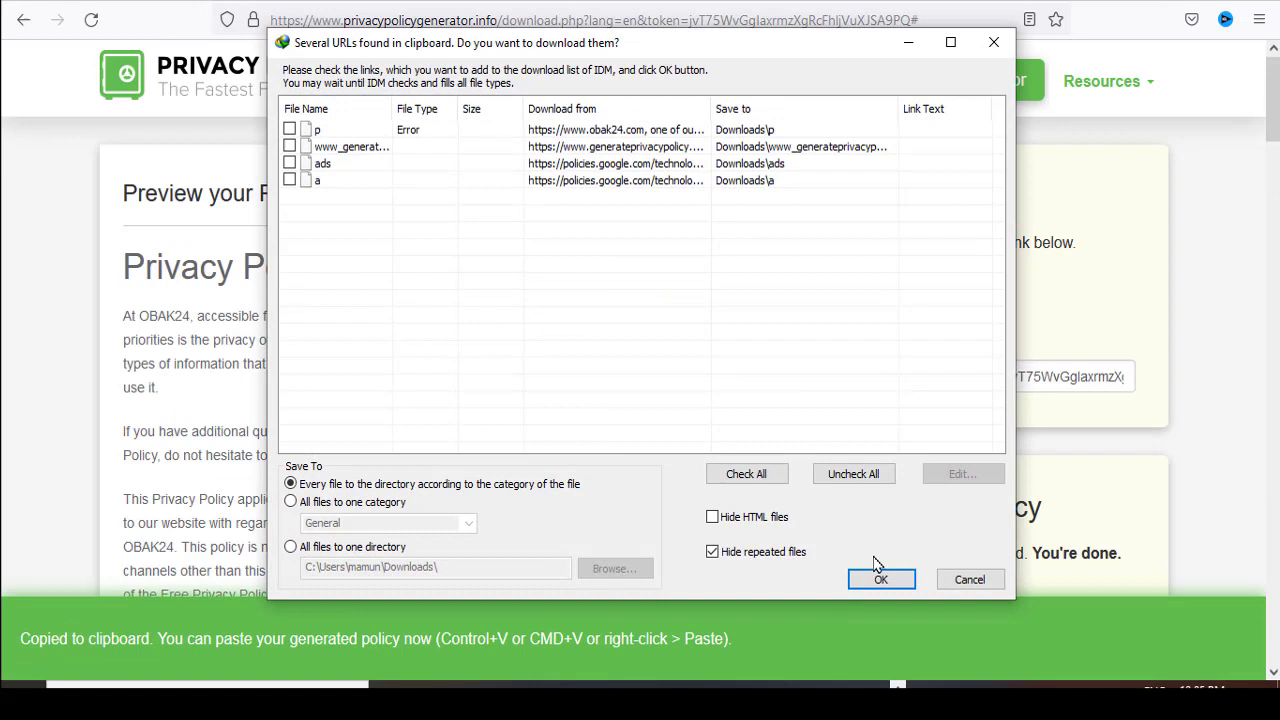
pyautogui.click(969, 580)
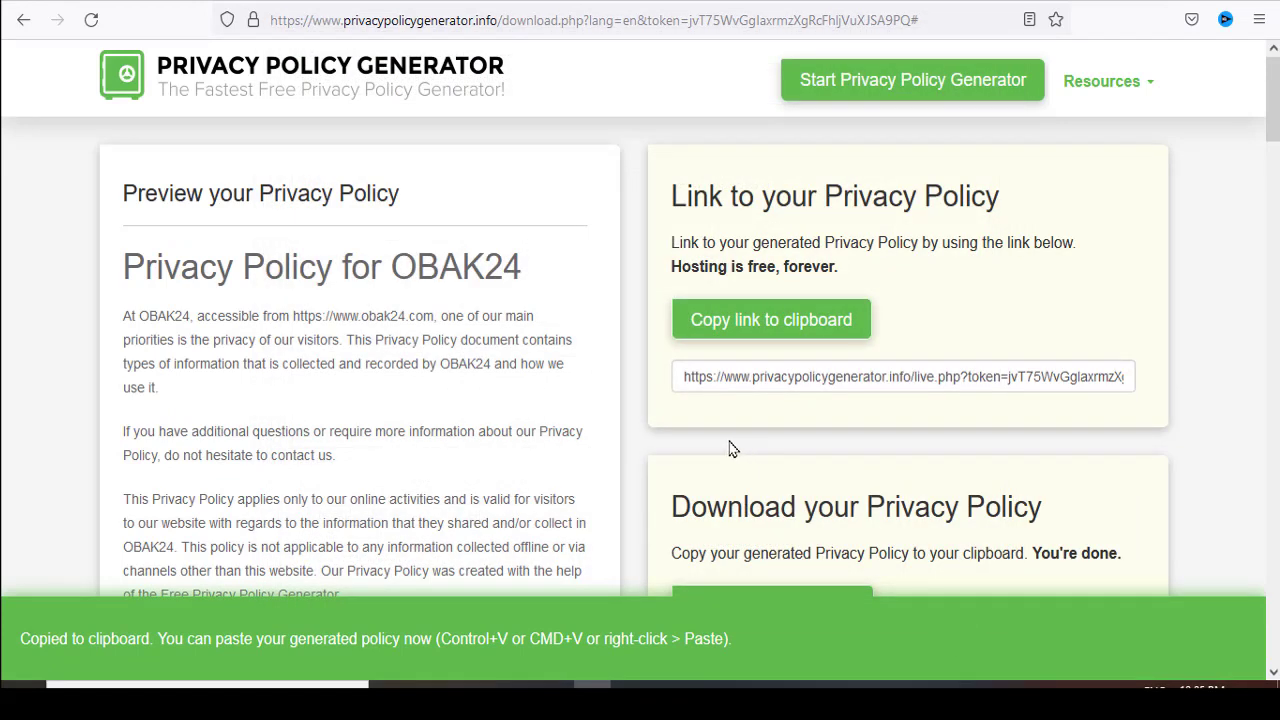
# - Leave Firefox, switch to Blogger in Chrome and open the list of pages for the Obak24.com blog
pyautogui.click(1166, 1)
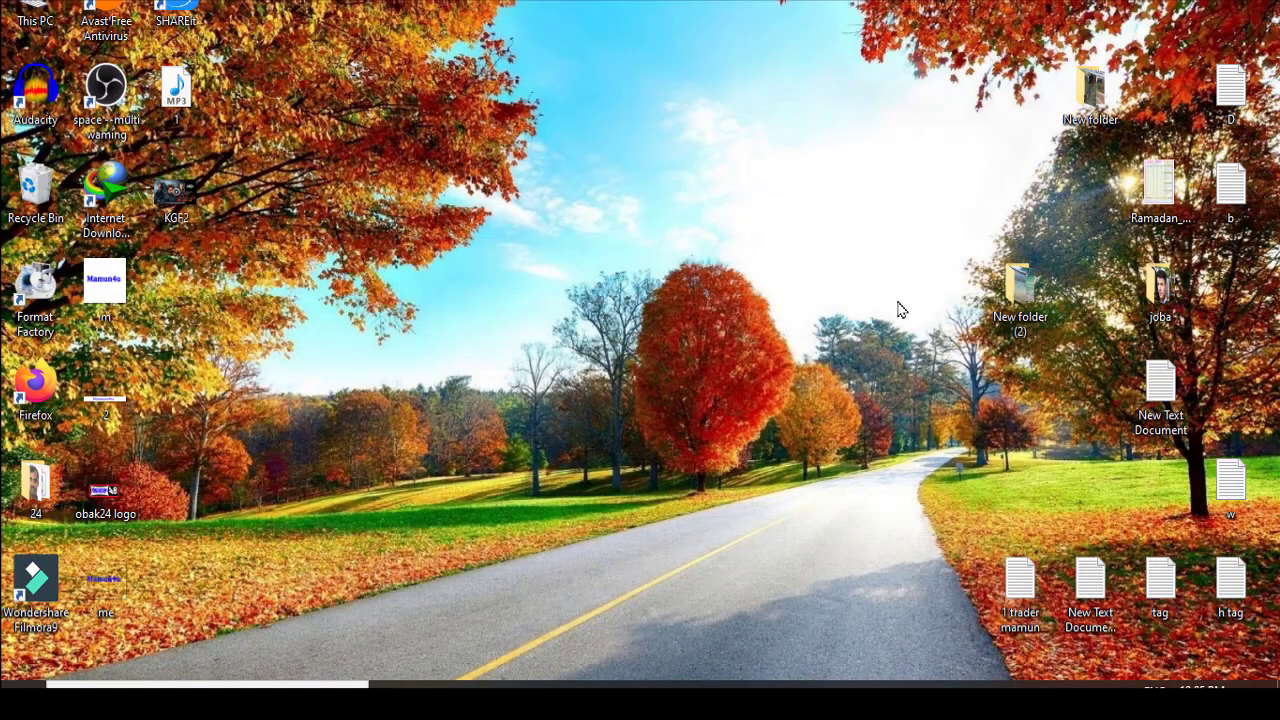
pyautogui.click(812, 686)
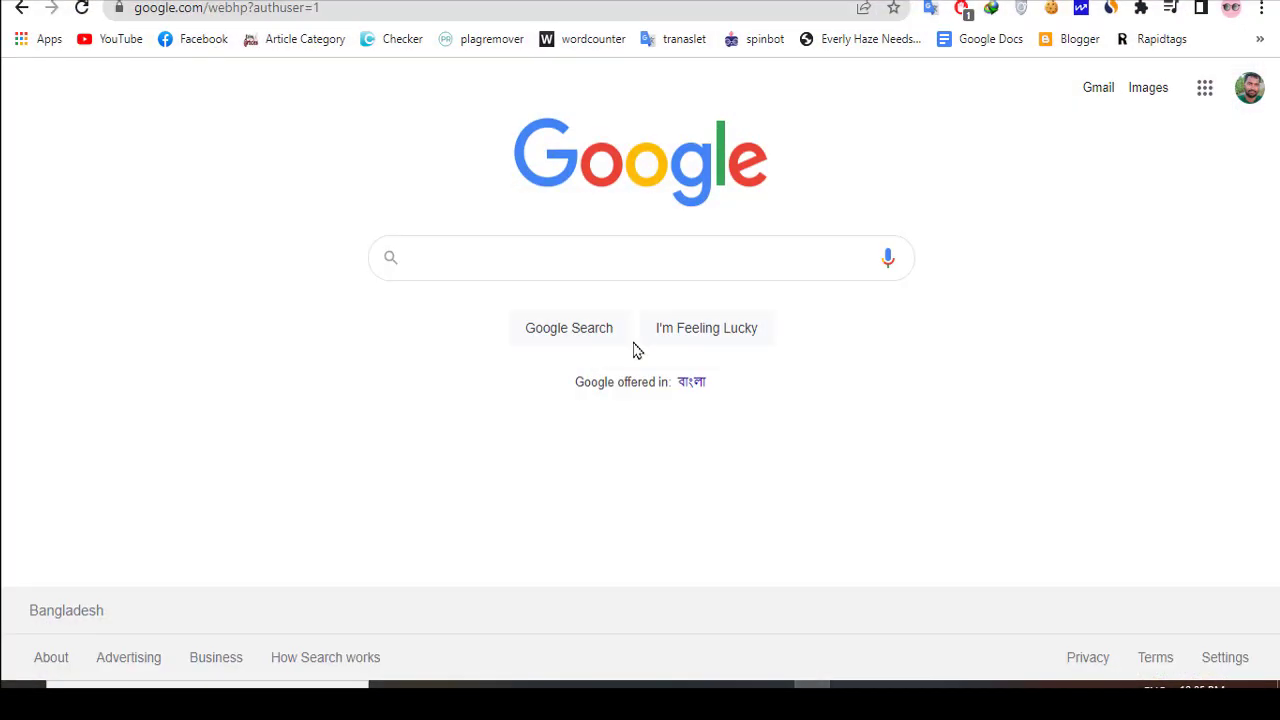
pyautogui.click(620, 1)
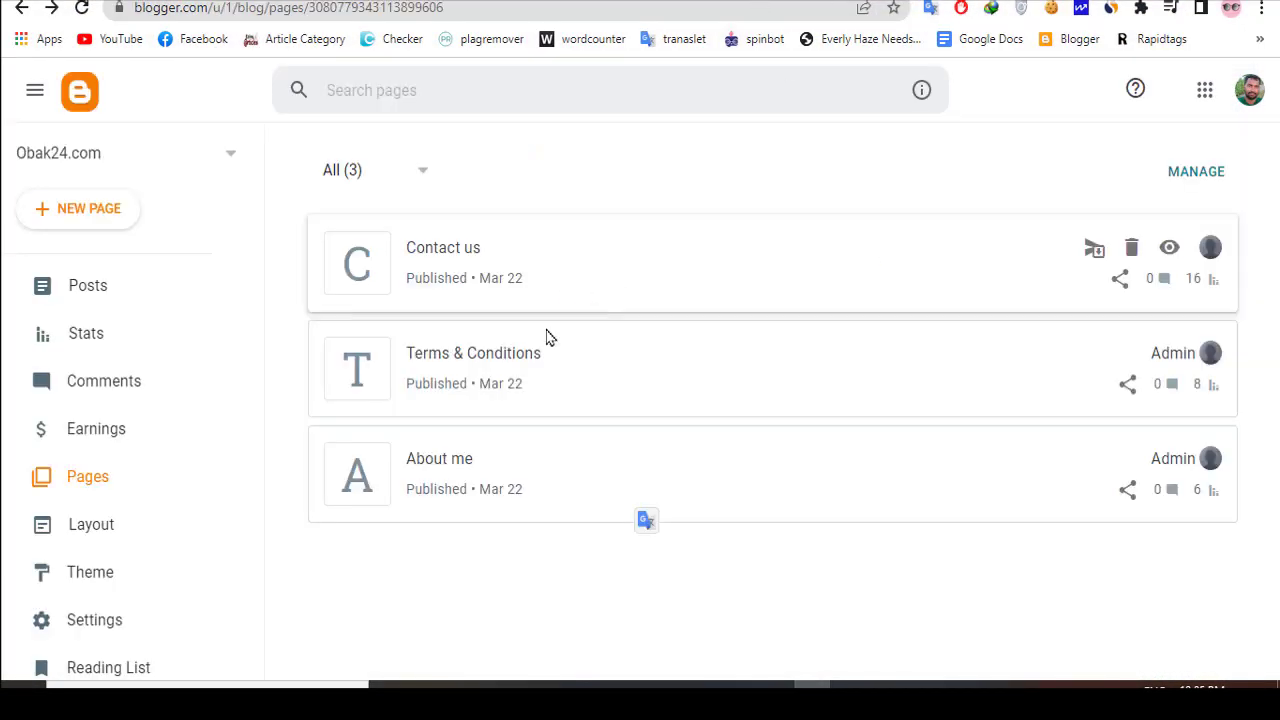
pyautogui.click(100, 490)
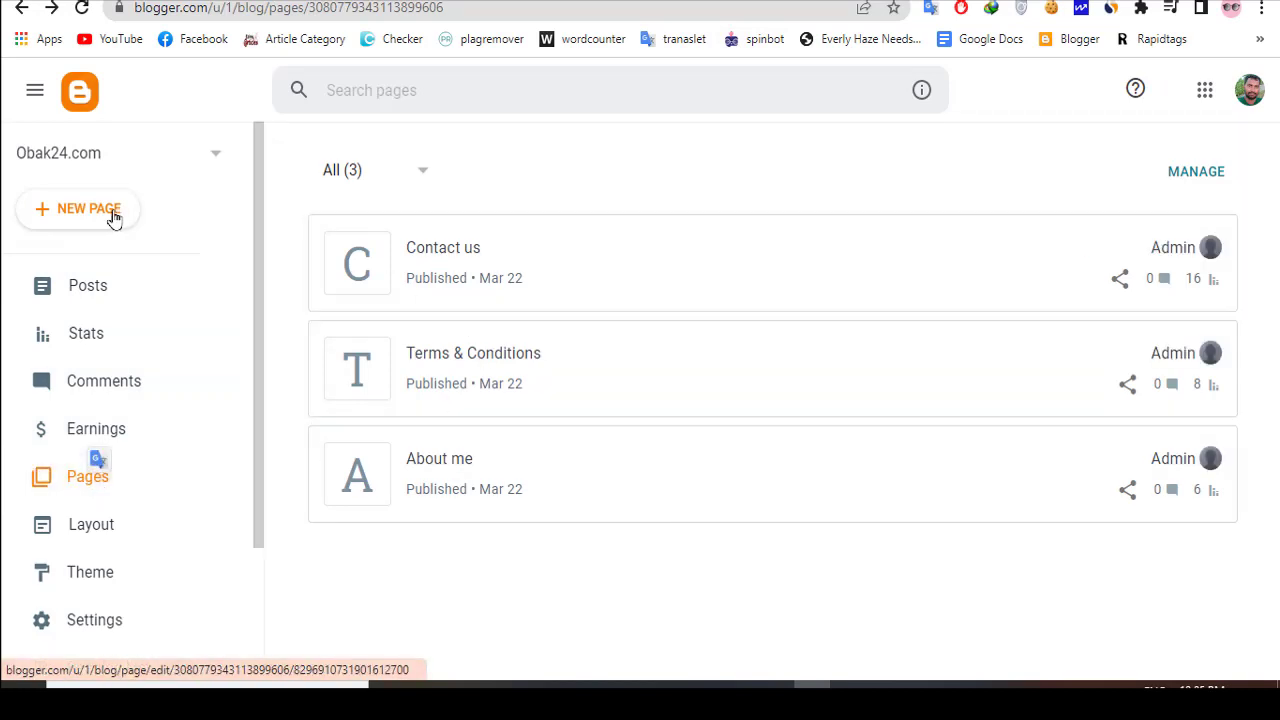
# - Create a new page on the Obak24.com blog and switch its editor to HTML view
pyautogui.click(80, 214)
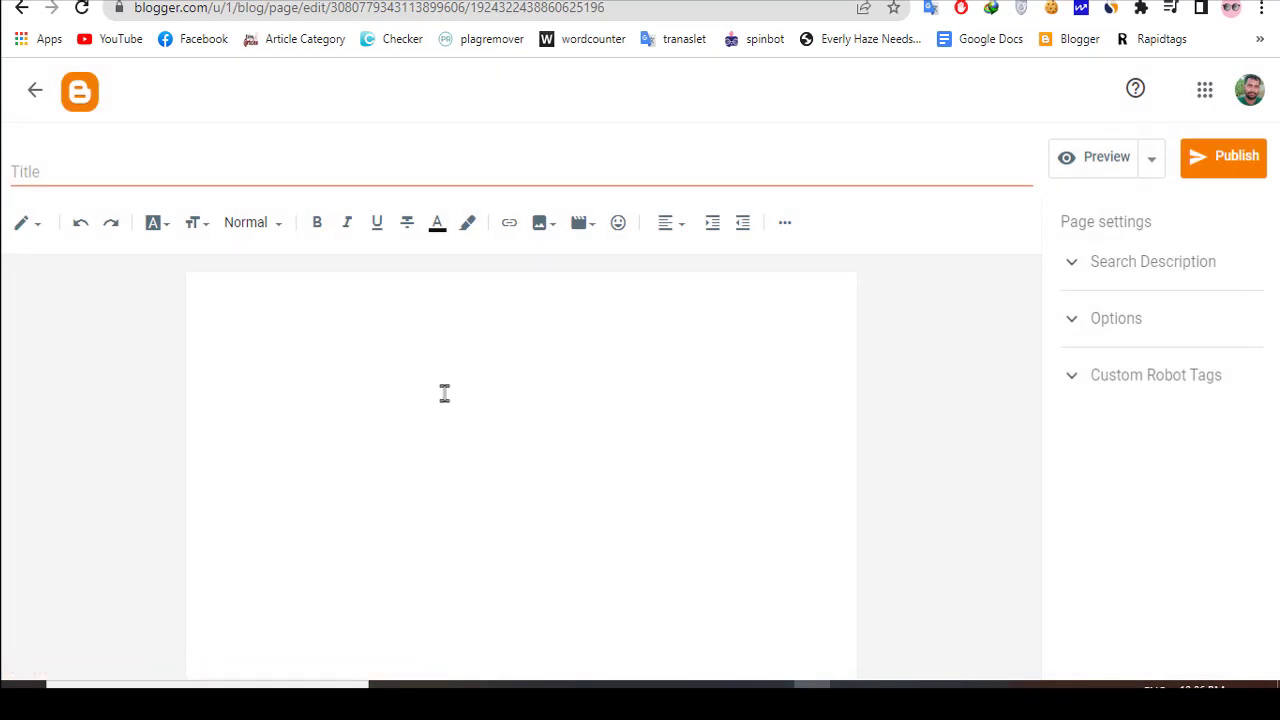
pyautogui.click(260, 317)
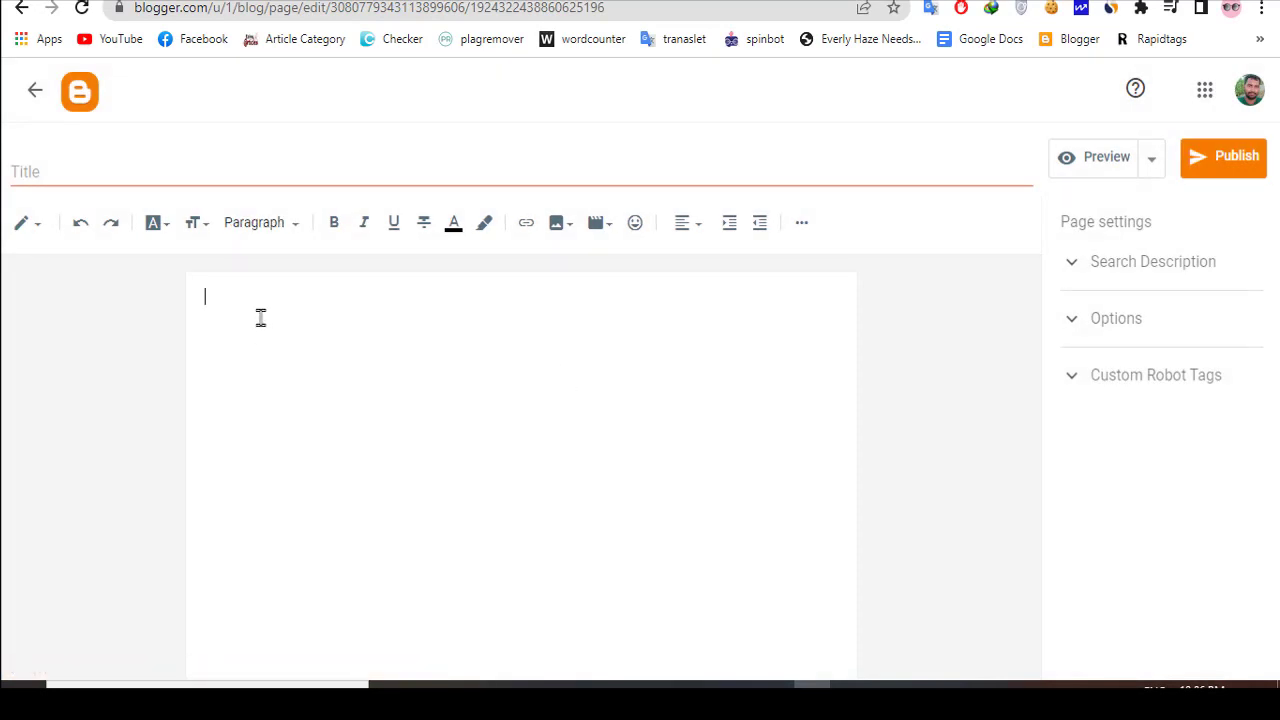
pyautogui.click(38, 228)
pyautogui.click(78, 190)
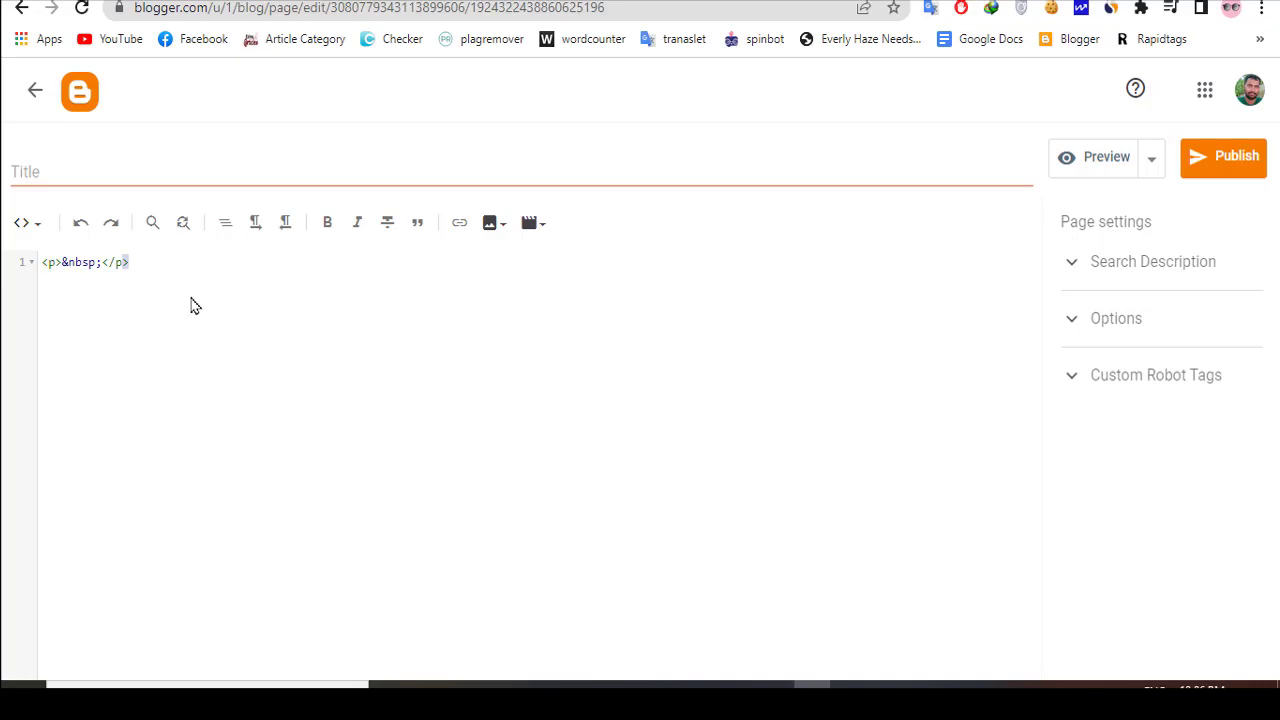
# - Replace the placeholder HTML with the copied privacy policy code and return the editor to Compose view
pyautogui.moveTo(151, 261); pyautogui.dragTo(29, 271)
pyautogui.press('BackSpace')
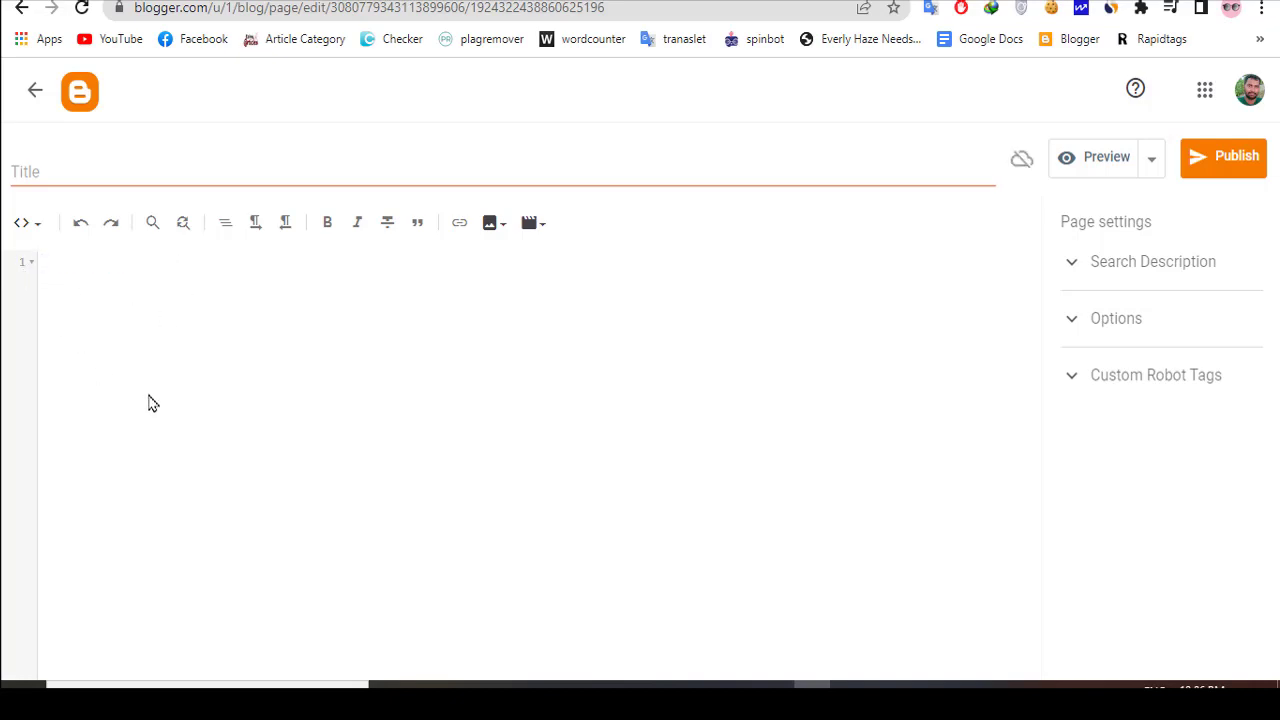
pyautogui.hotkey('ctrl', 'v')
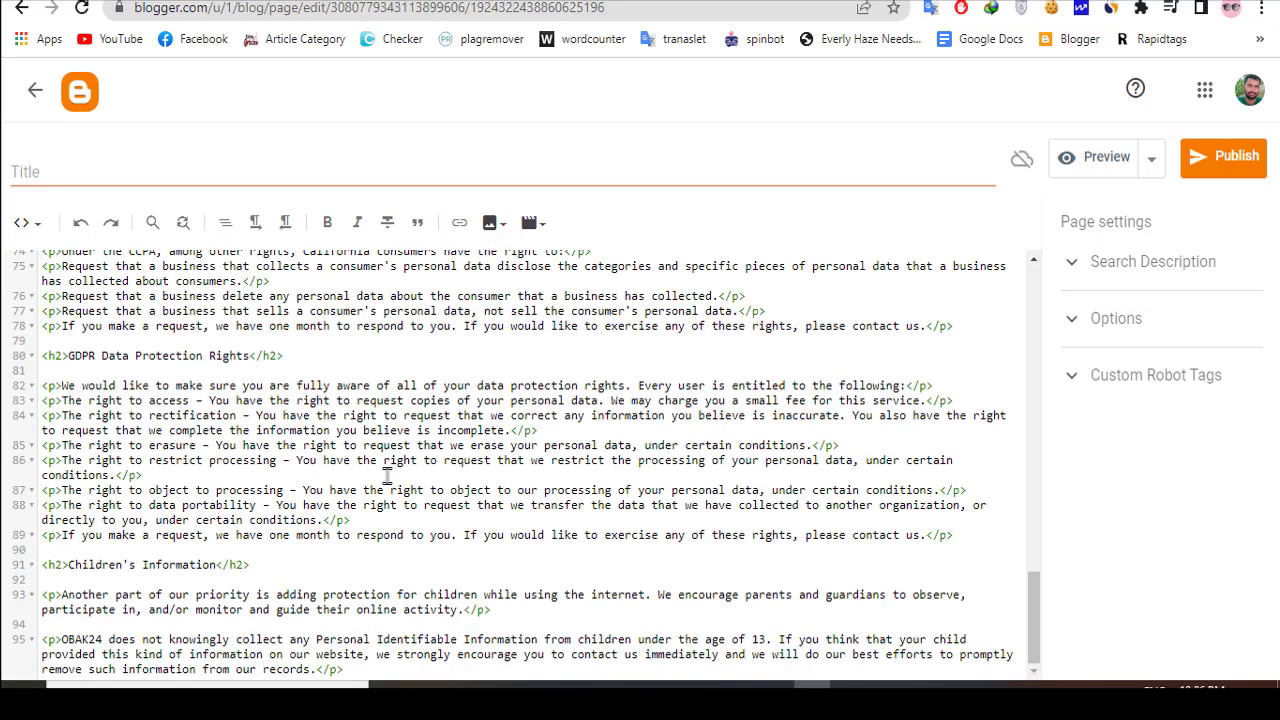
pyautogui.scroll(15, 370, 440)
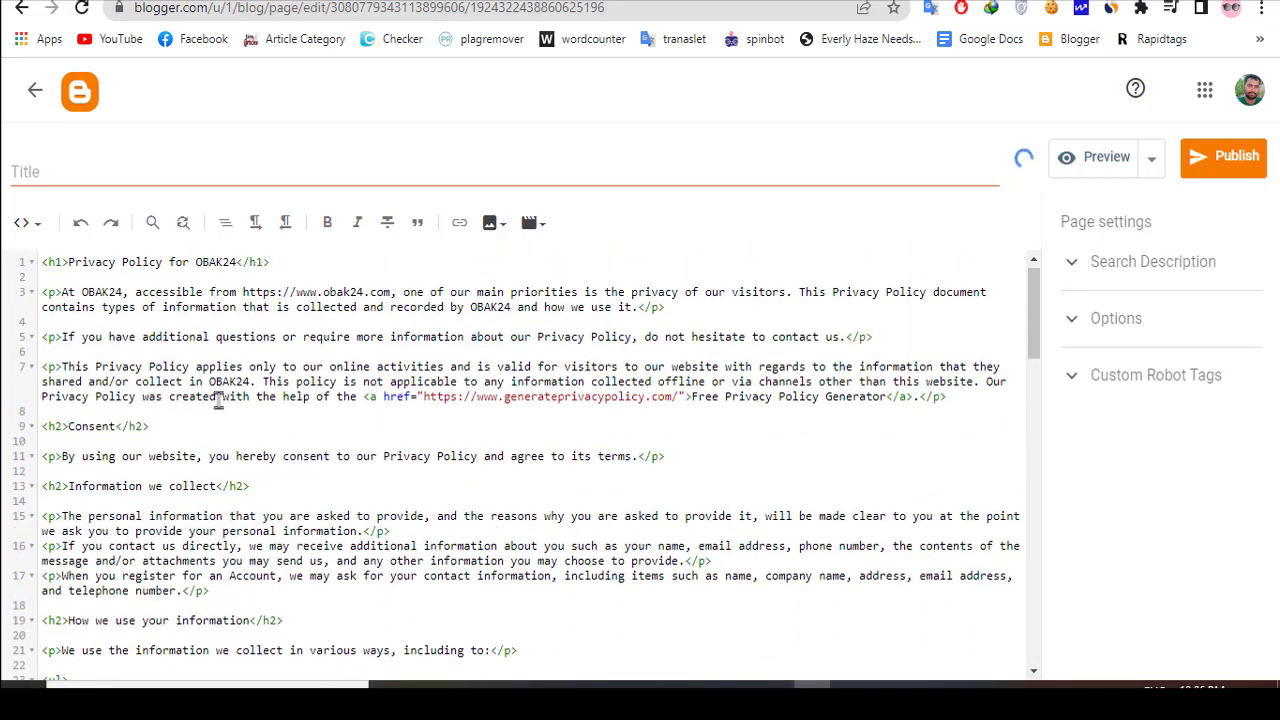
pyautogui.click(30, 228)
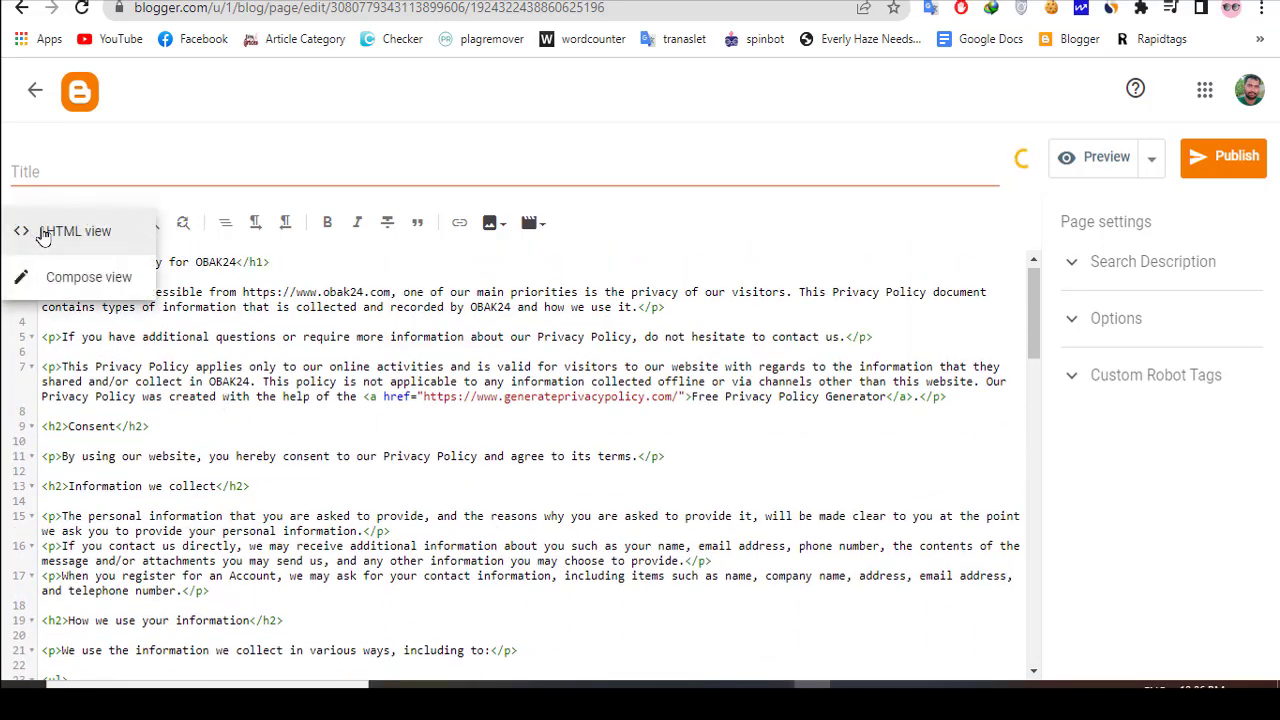
pyautogui.click(54, 276)
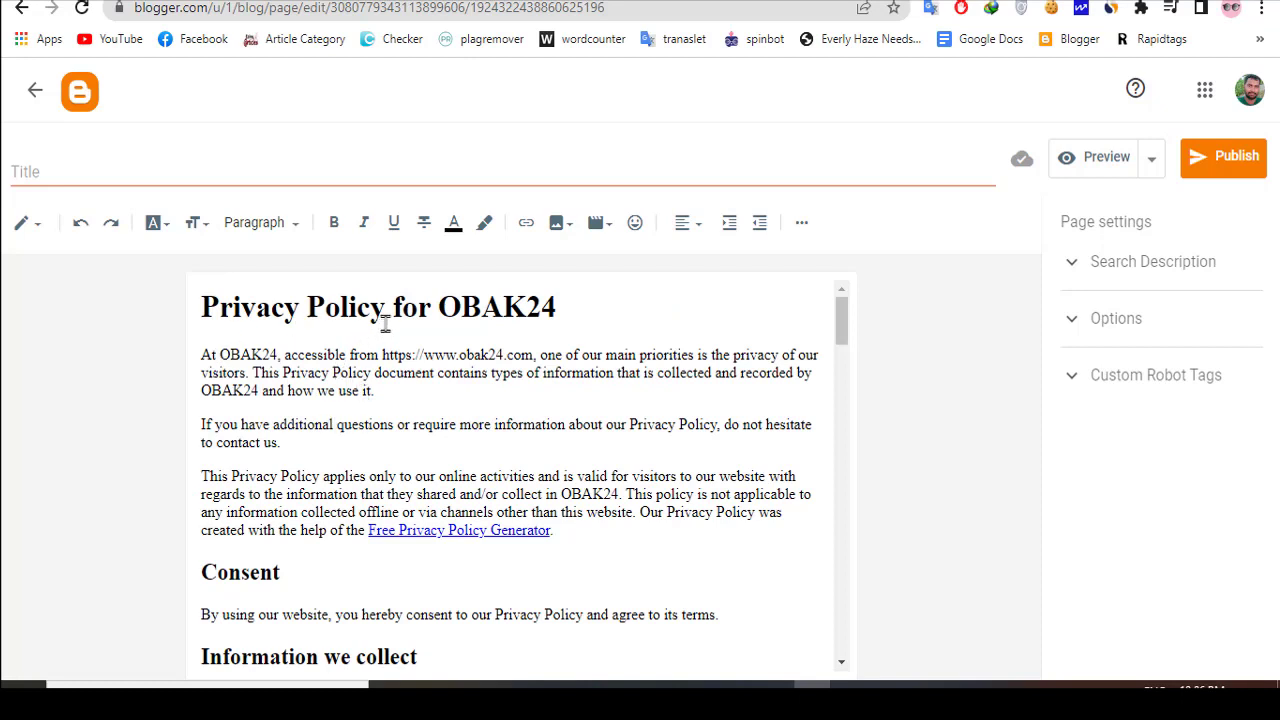
# - Copy "Privacy Policy" from the page's main heading into the page title and publish the page to the blog
pyautogui.moveTo(388, 311); pyautogui.dragTo(197, 316)
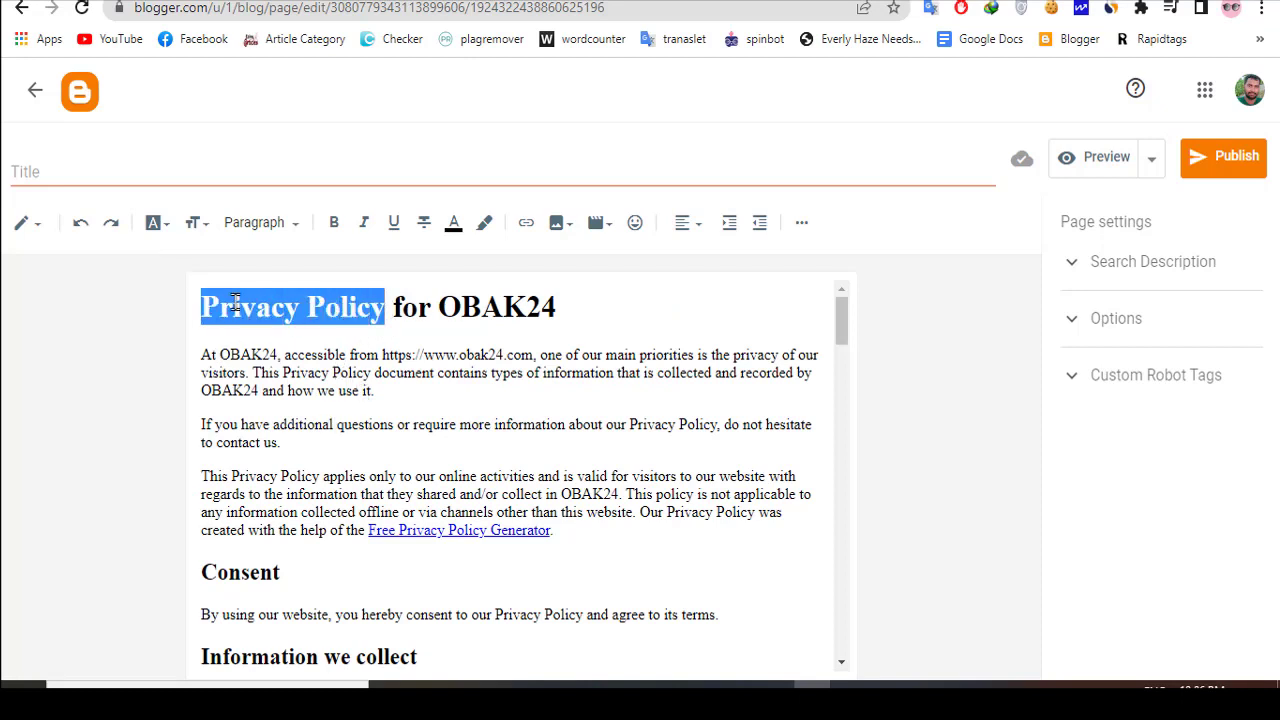
pyautogui.rightClick(235, 303)
pyautogui.click(290, 346)
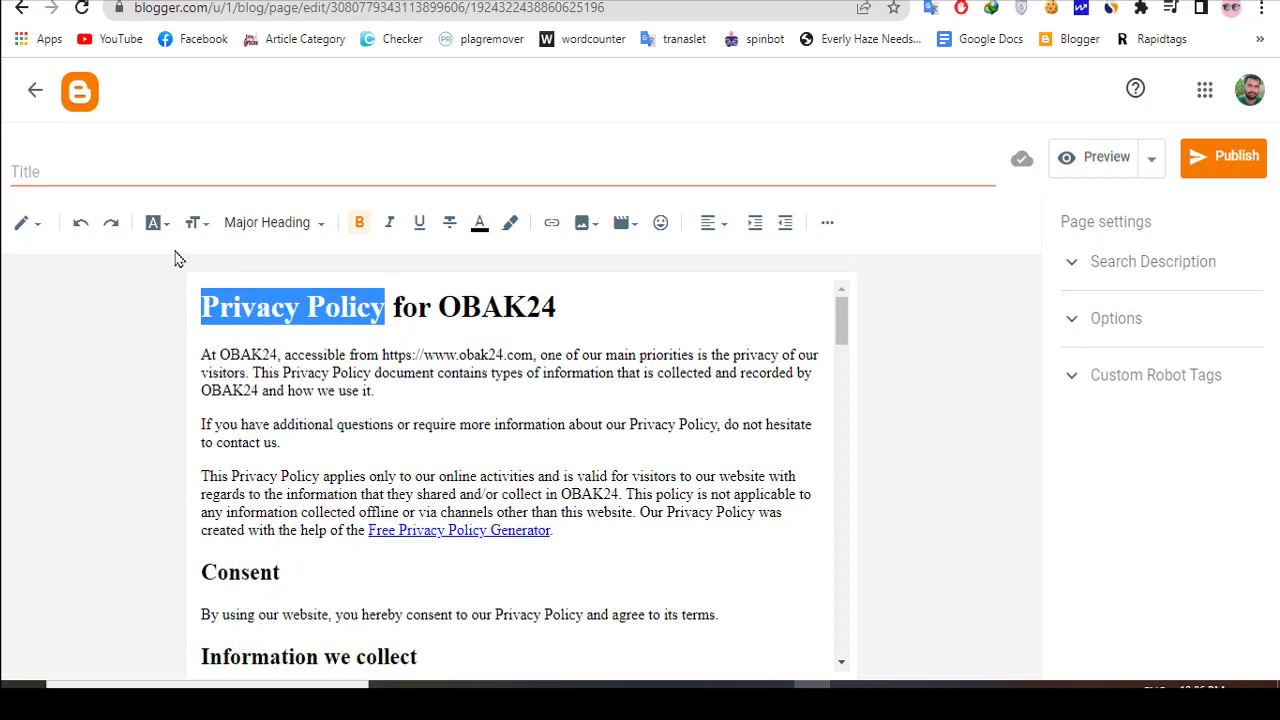
pyautogui.click(86, 172)
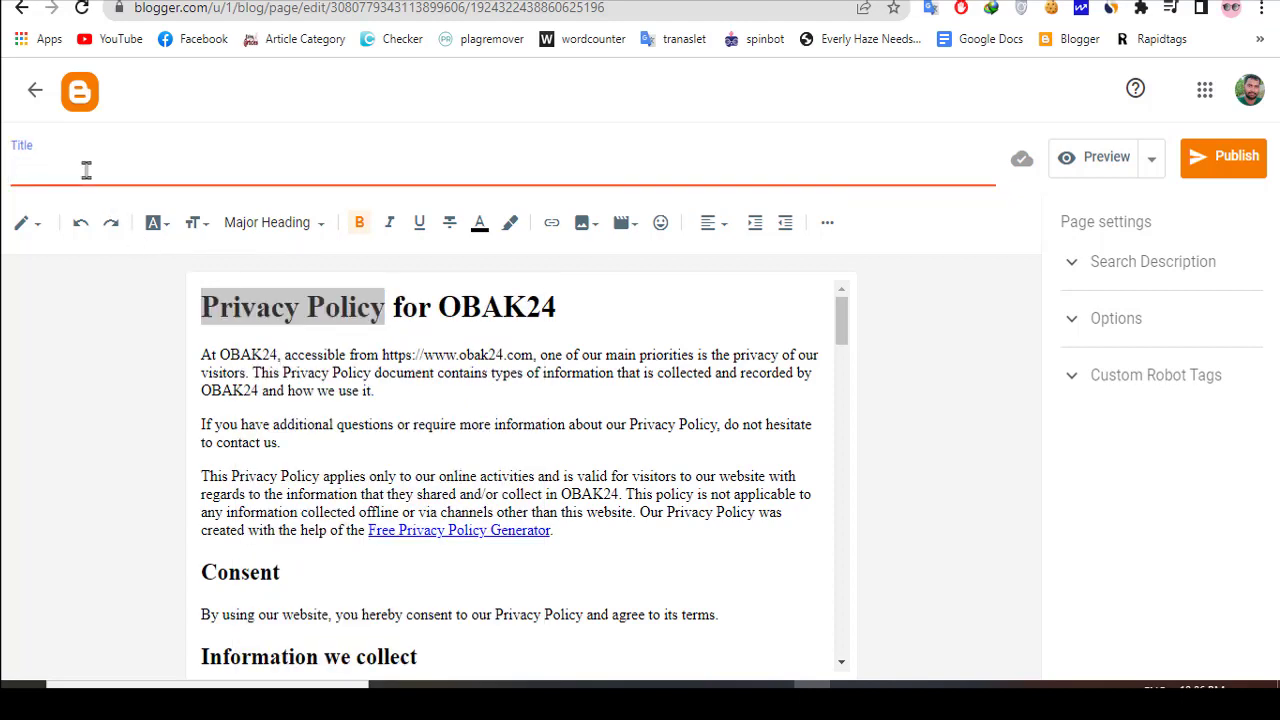
pyautogui.hotkey('ctrl', 'v')
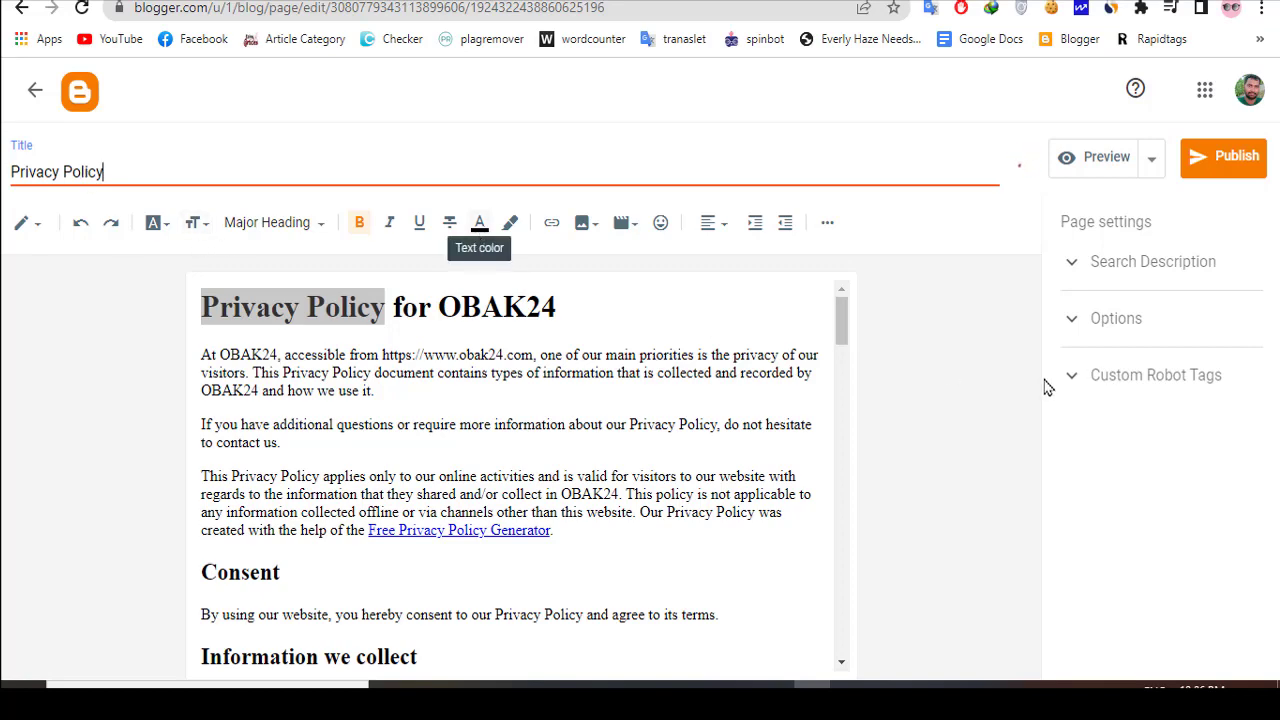
pyautogui.click(1222, 178)
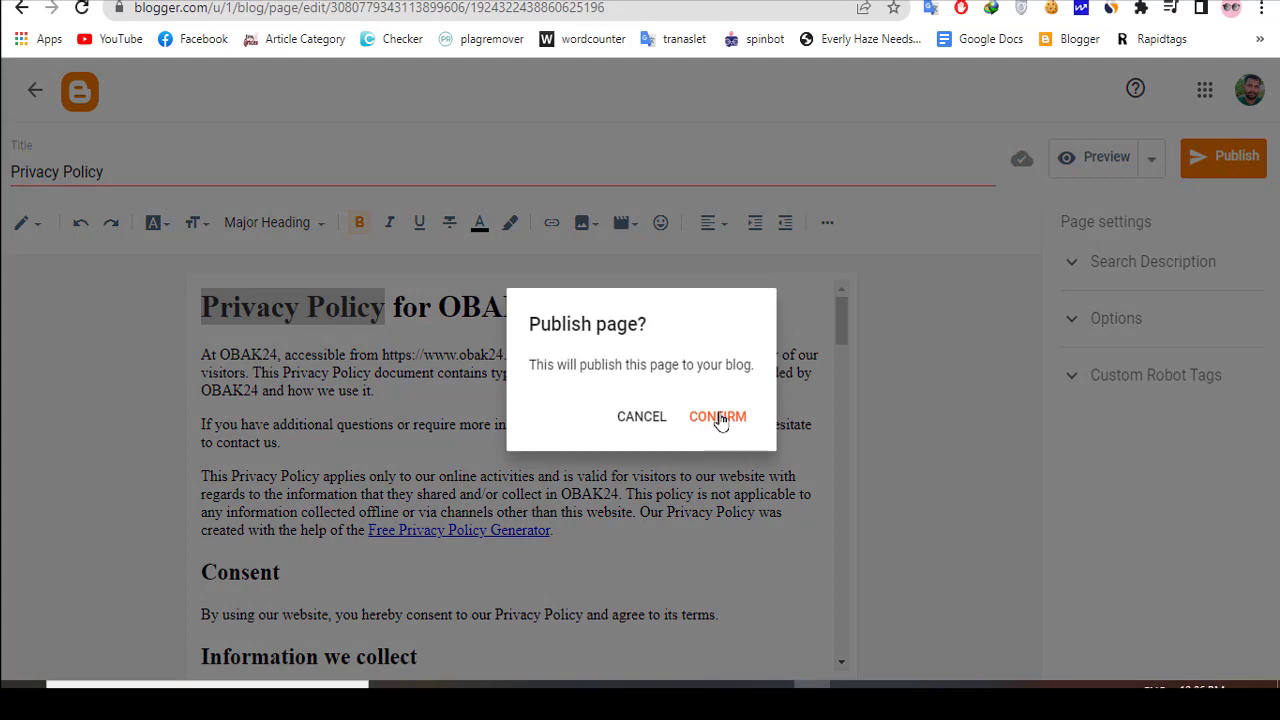
pyautogui.click(719, 420)
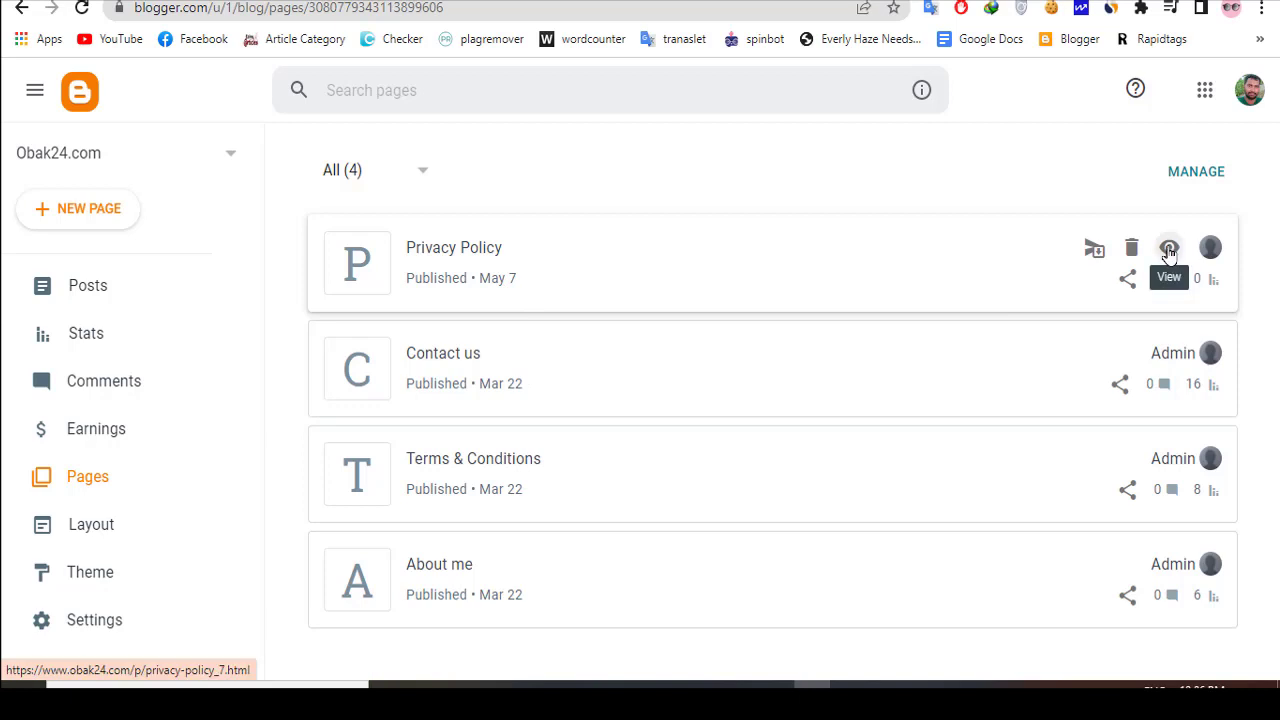
# - View the published Privacy Policy page on the live site and look through its sections down to Children's Information
pyautogui.click(1169, 249)
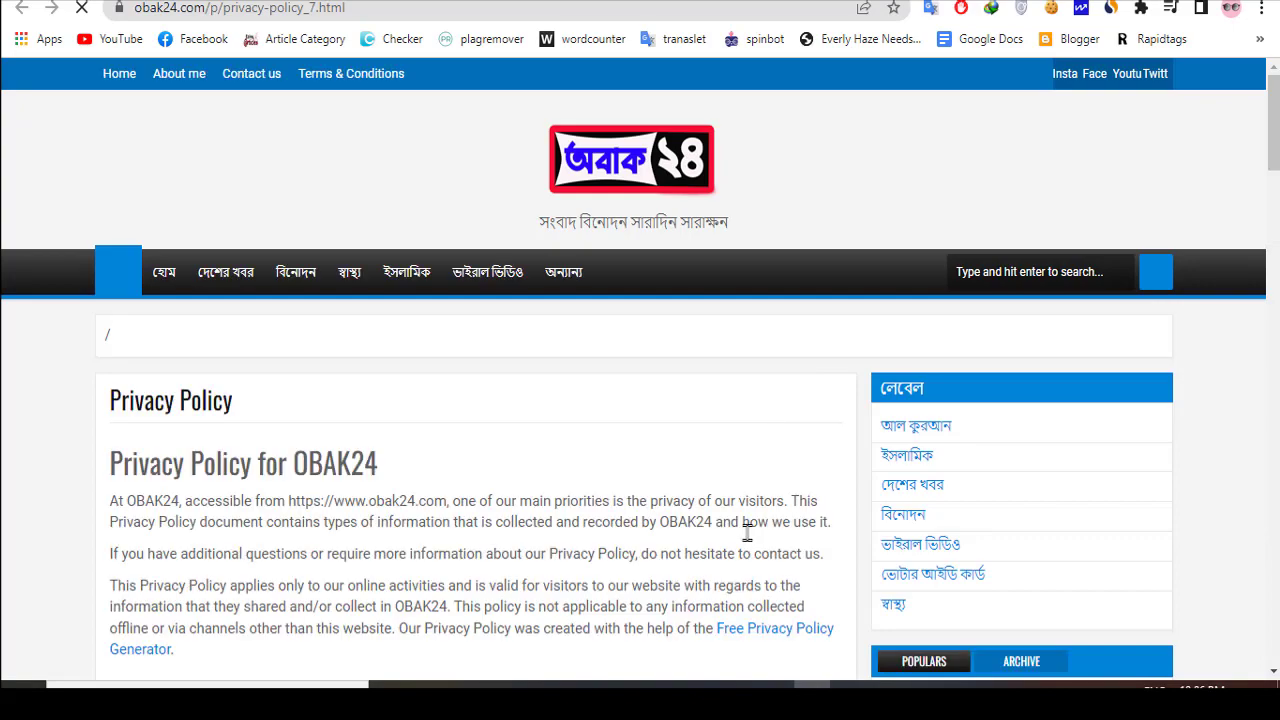
pyautogui.scroll(-3, 737, 545)
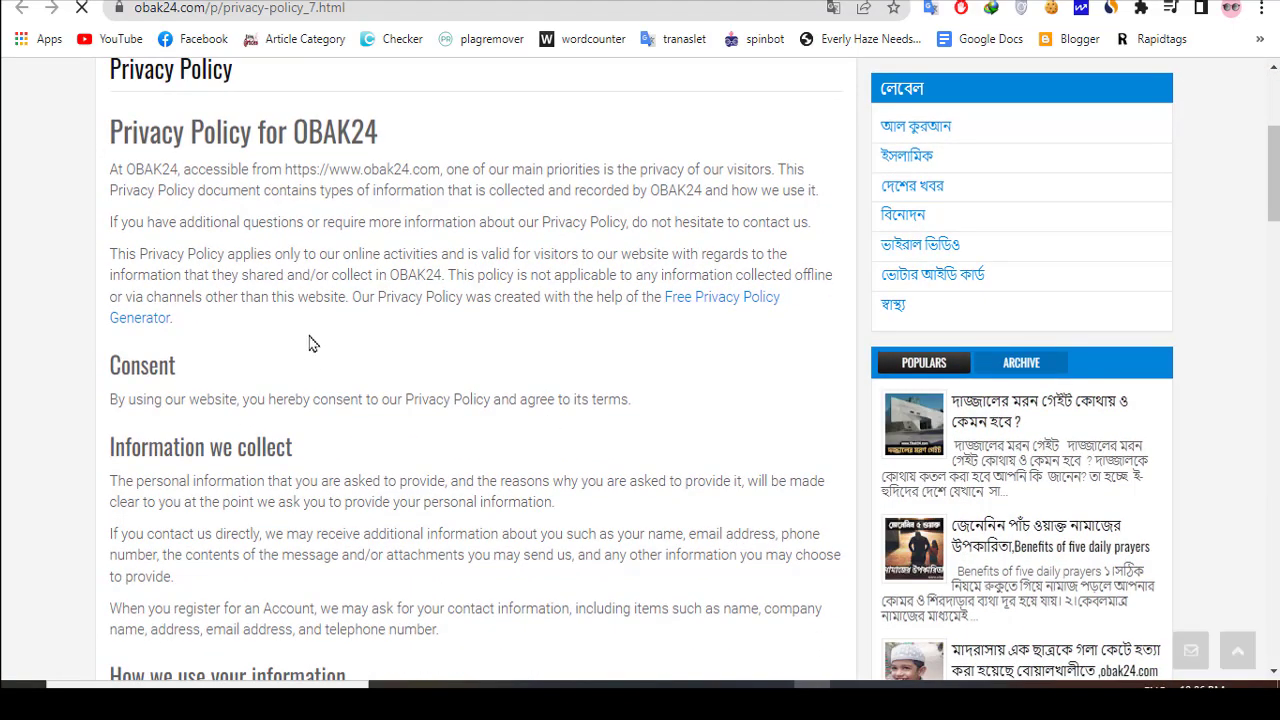
pyautogui.scroll(-5, 340, 400)
pyautogui.scroll(-14, 369, 463)
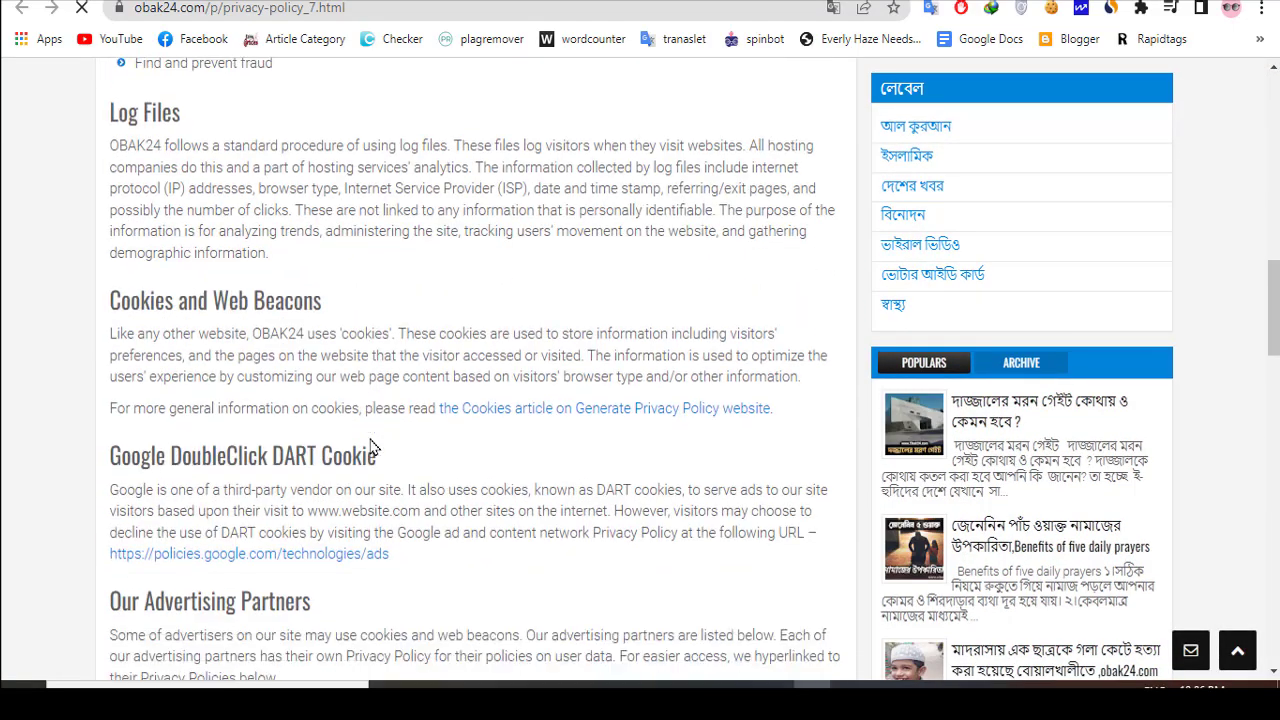
pyautogui.scroll(-6, 379, 470)
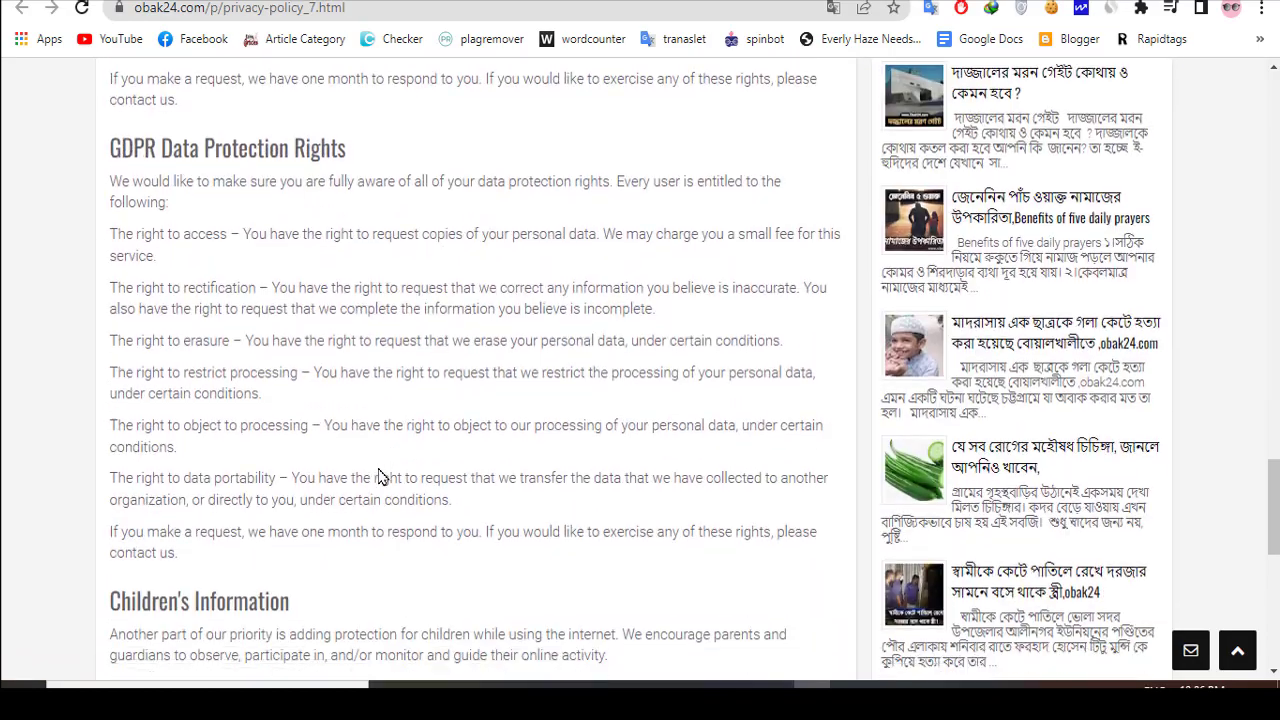
pyautogui.scroll(-3, 400, 583)
pyautogui.scroll(15, 428, 543)
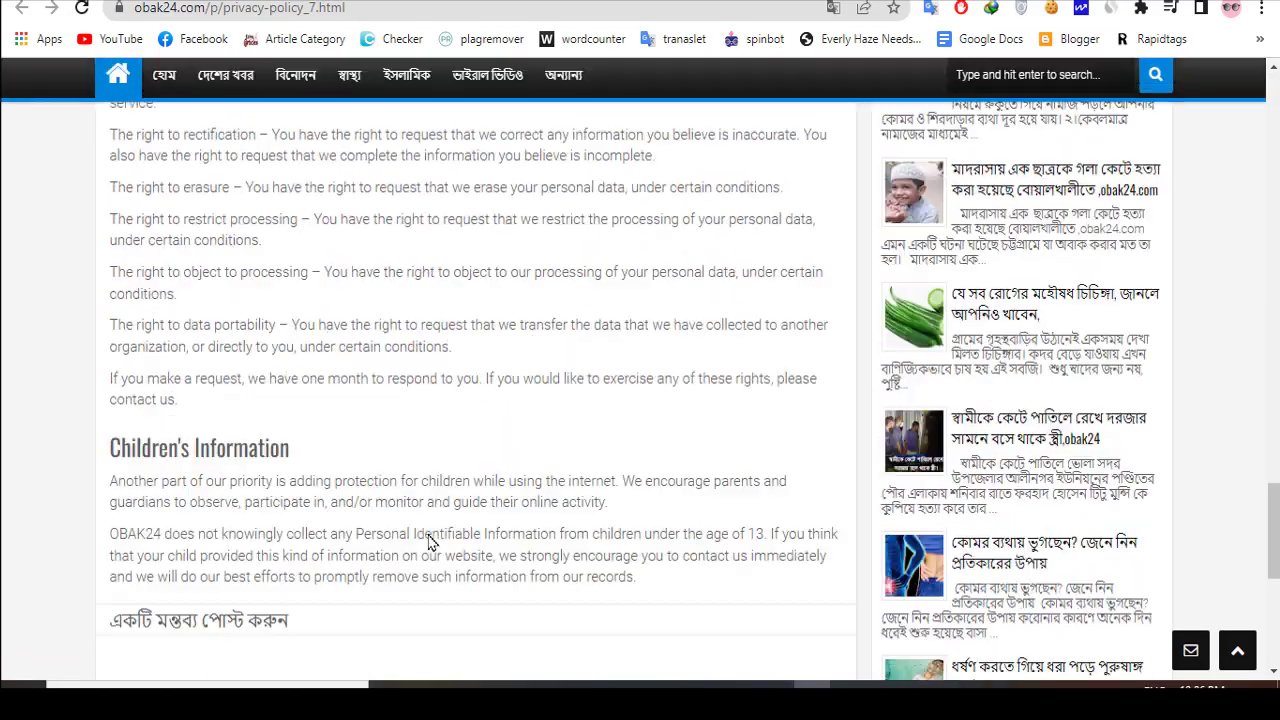
pyautogui.scroll(12, 430, 497)
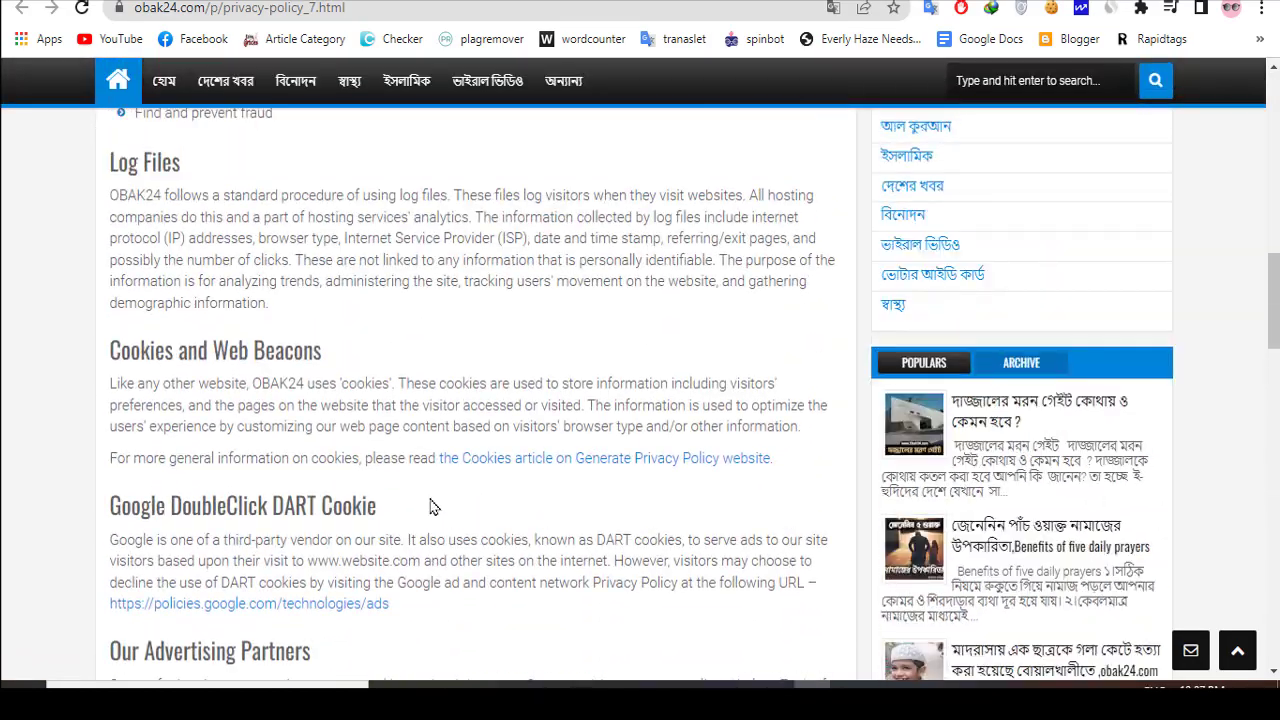